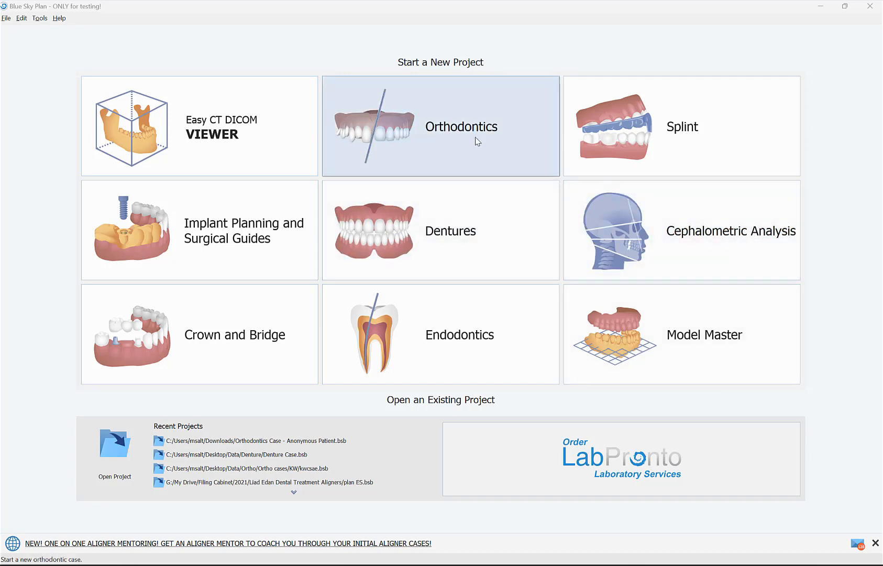
Start a new Orthodontics project based on imported models
click(474, 140)
click(265, 311)
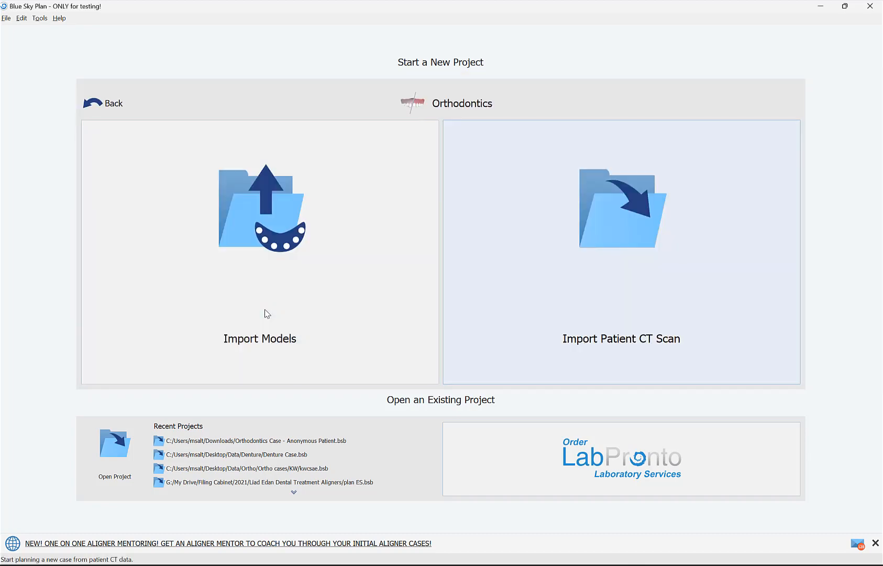
click(275, 315)
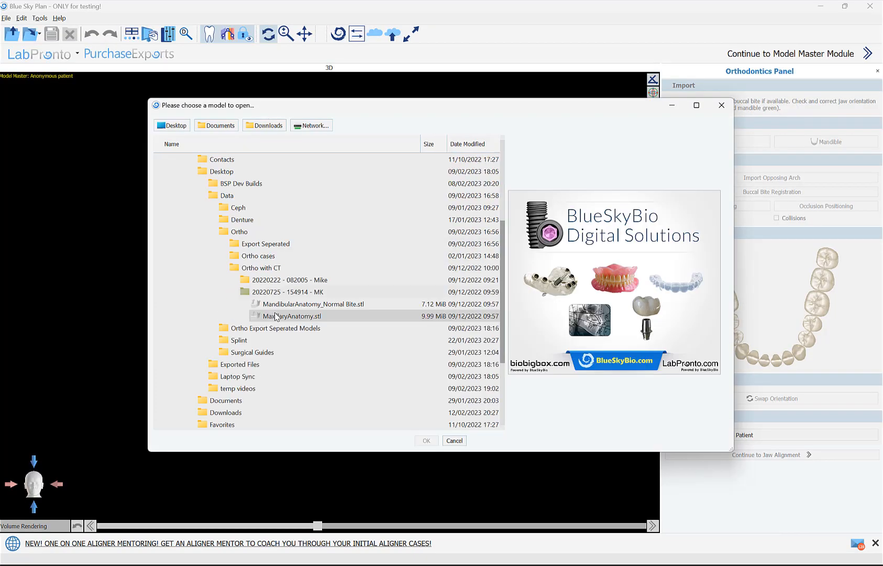
Import MandibularAnatomy_Normal Bite.stl and MaxillaryAnatomy.stl together, identifying the displayed upper model as the maxilla
click(290, 305)
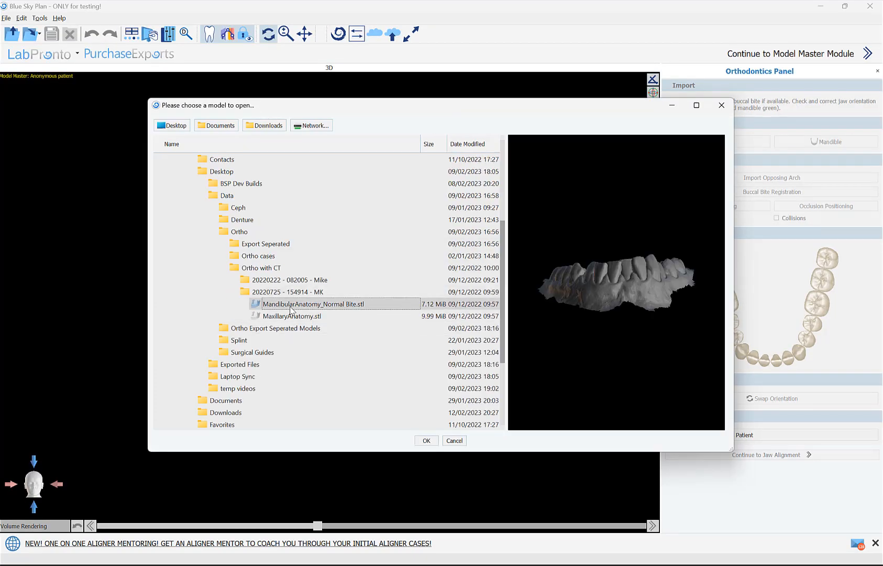
ctrl+click(291, 317)
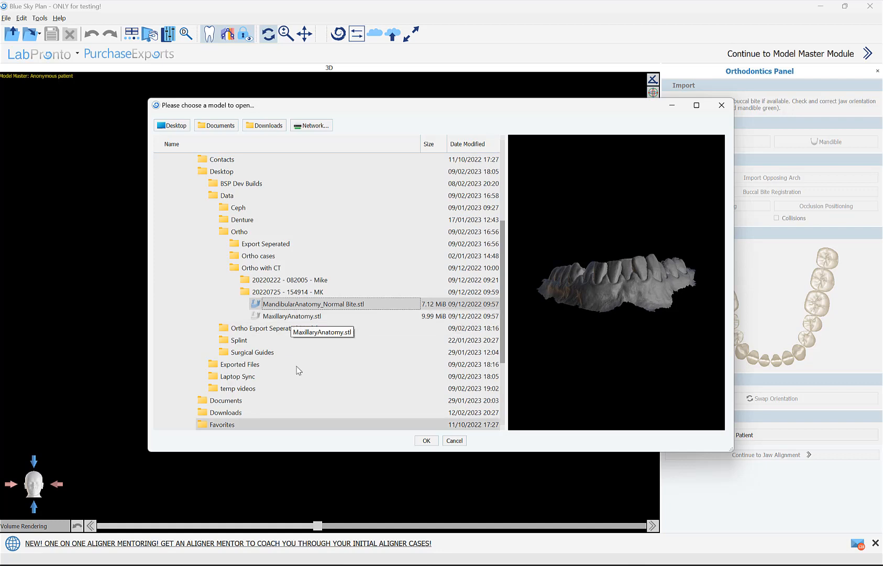
ctrl+click(307, 318)
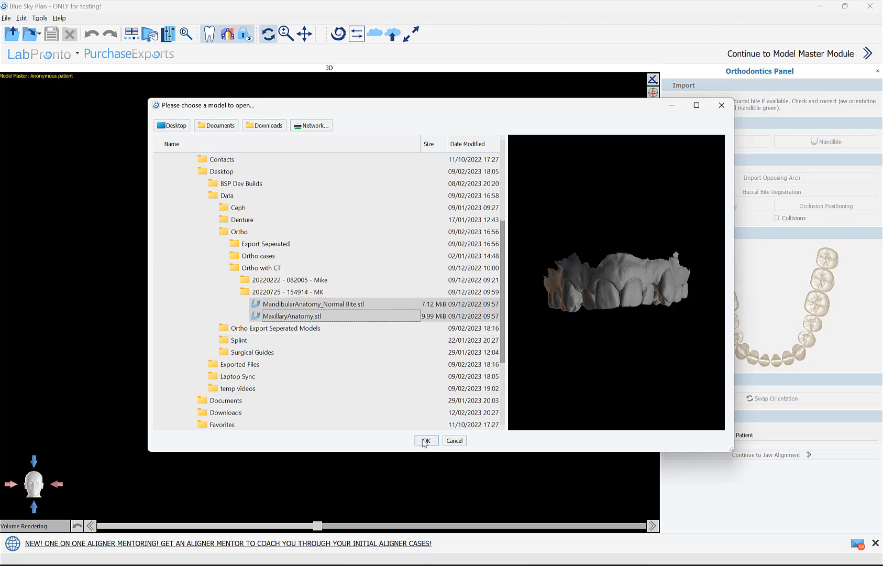
click(425, 440)
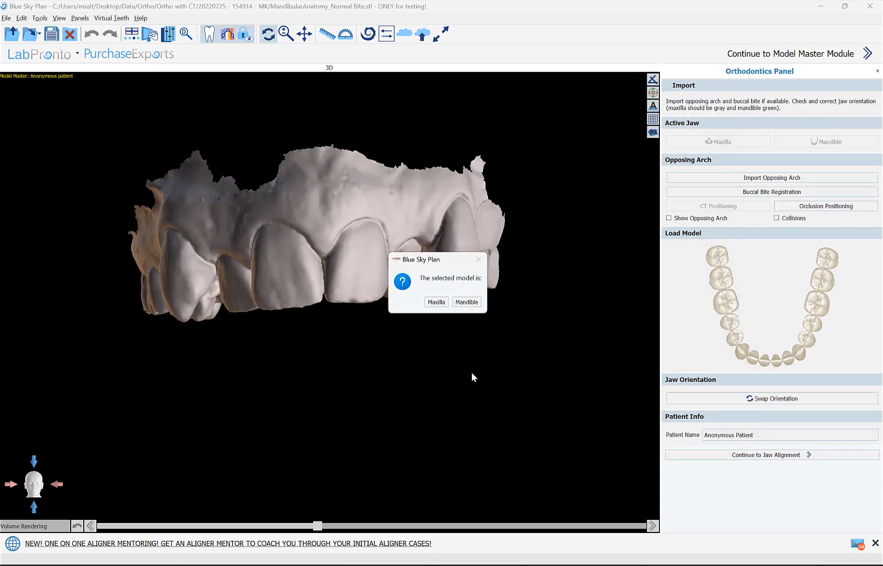
click(437, 302)
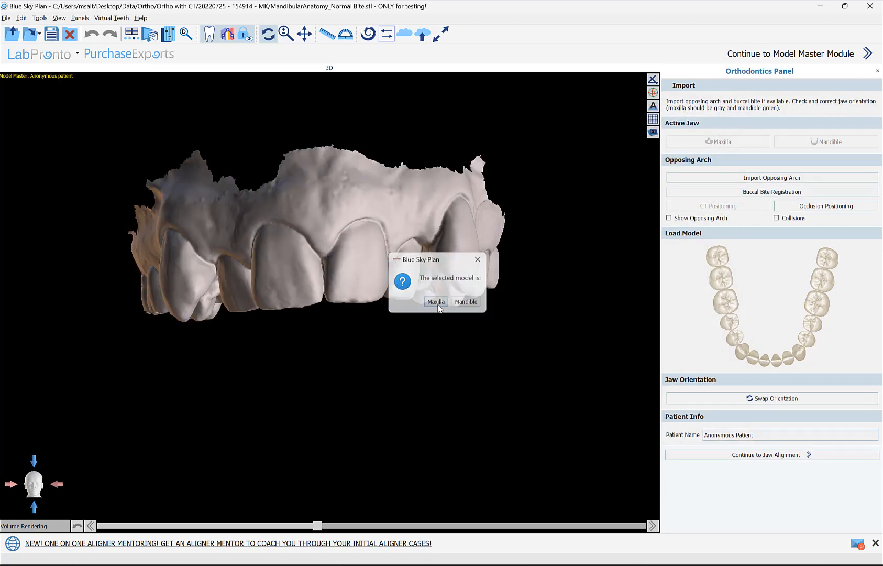
Replace the default patient name with the case's patient name and continue to jaw alignment
triple_click(743, 436)
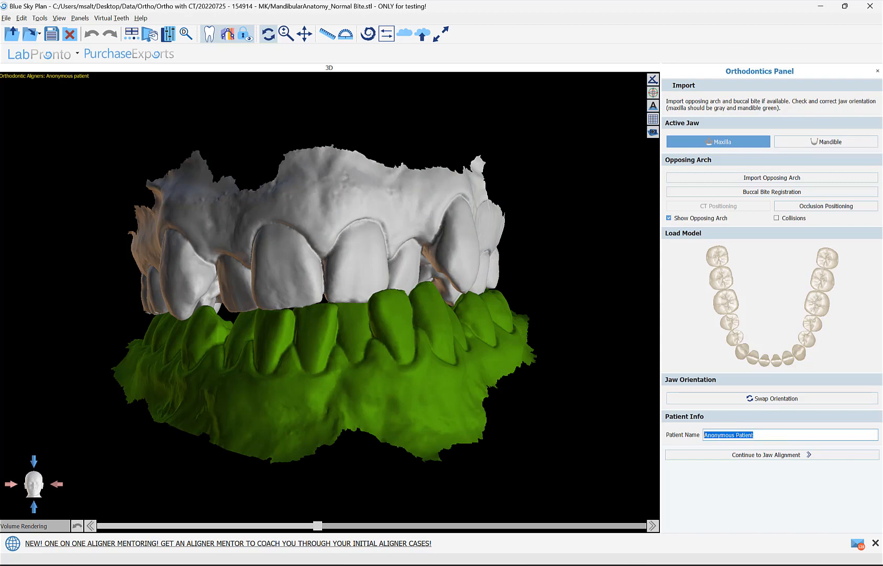
text(MK)
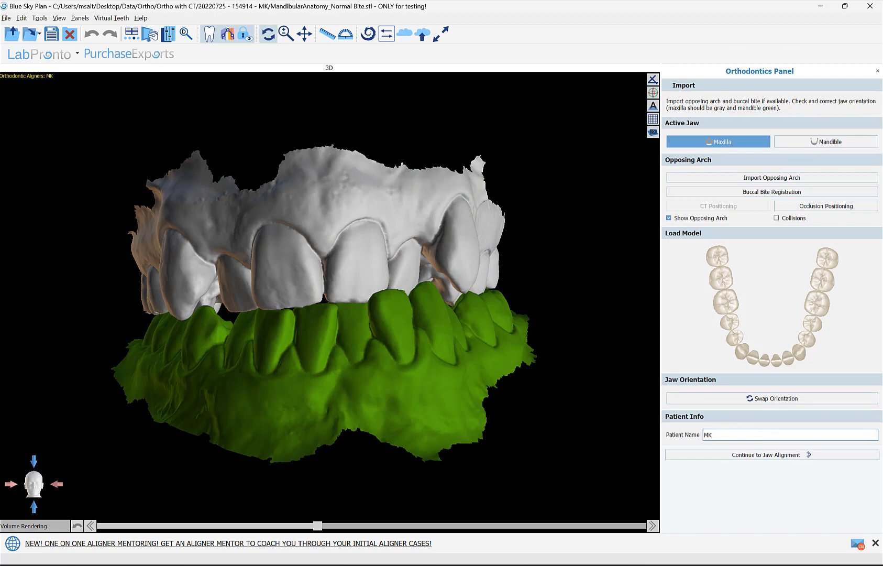
text( Demo)
click(748, 455)
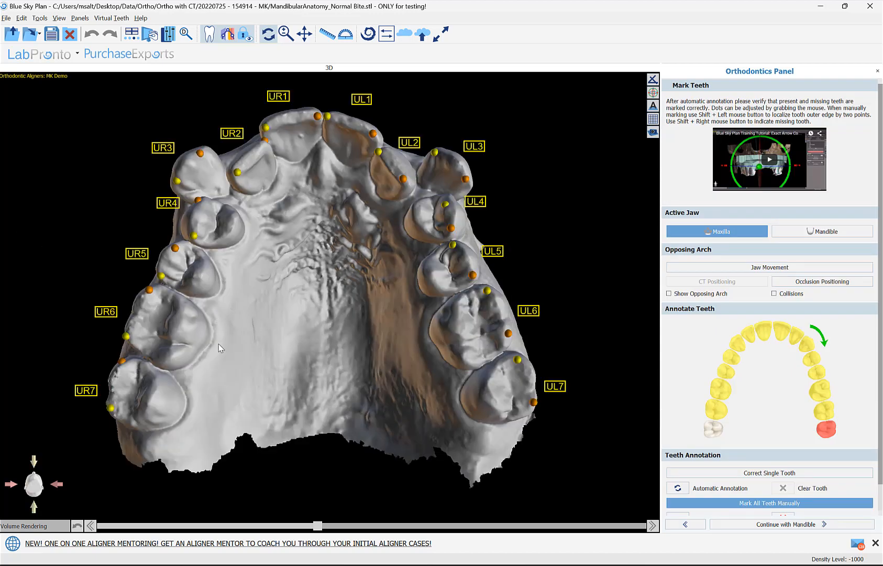
Adjust the yellow edge point on tooth UR2 and the orange edge point on UR5, and continue with the mandible
drag(279, 305, 255, 319)
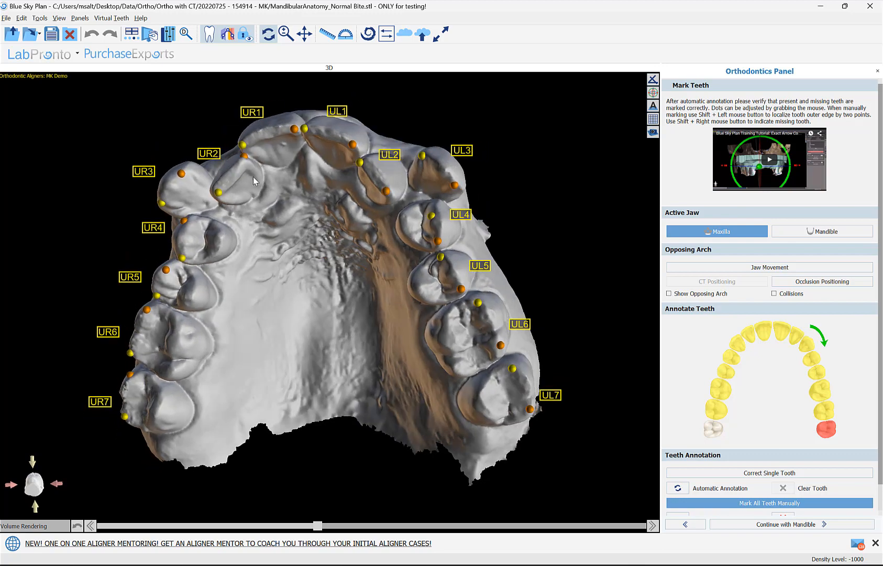
drag(218, 193, 216, 188)
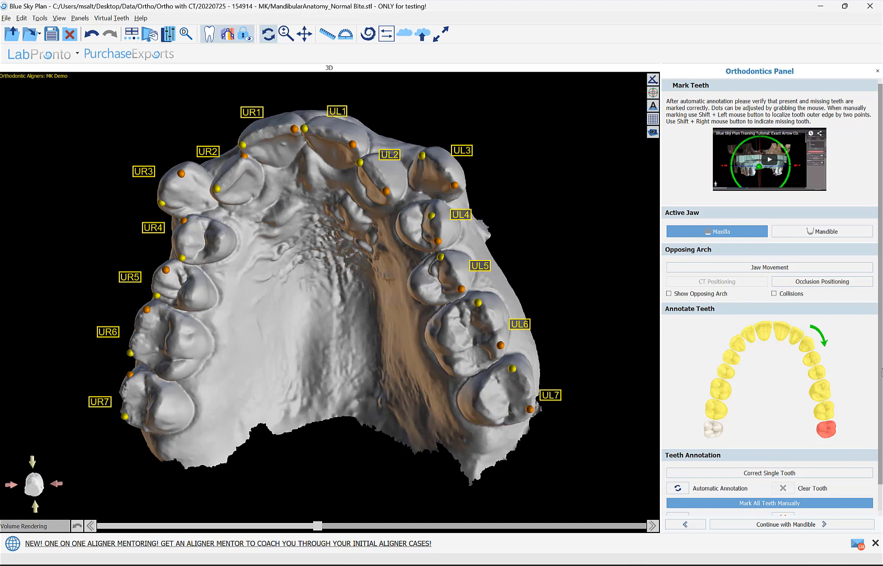
scroll(811, 473, down, 1)
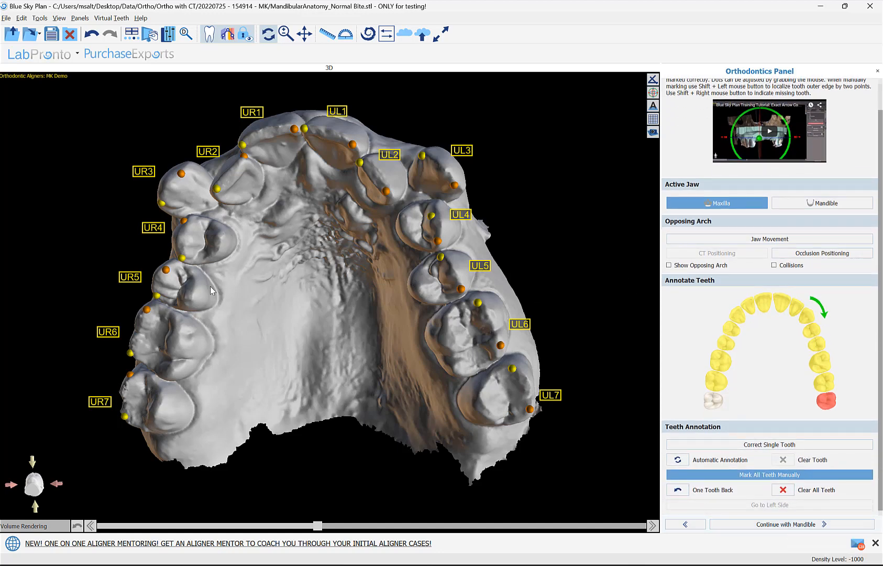
drag(166, 269, 170, 268)
click(805, 524)
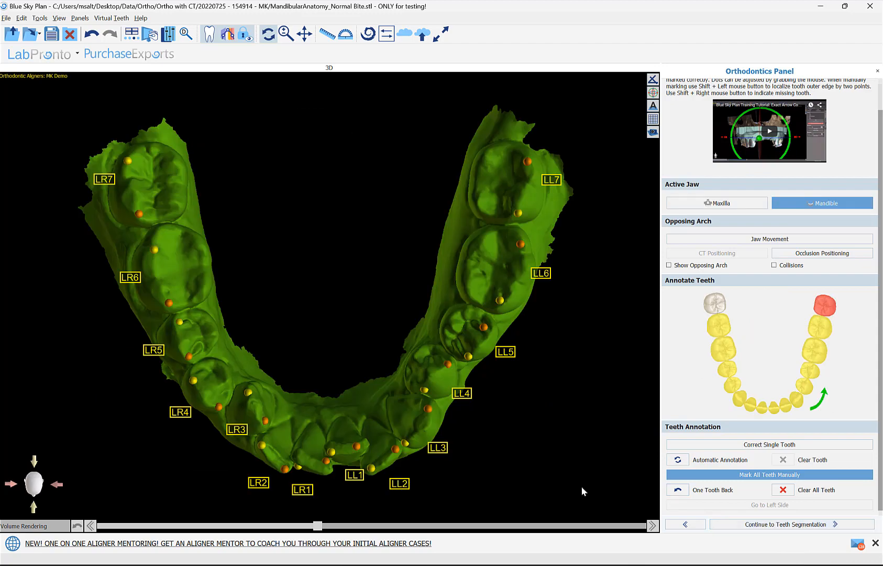
Check the automatic tooth annotations on the mandible and proceed to teeth segmentation
drag(501, 464, 531, 398)
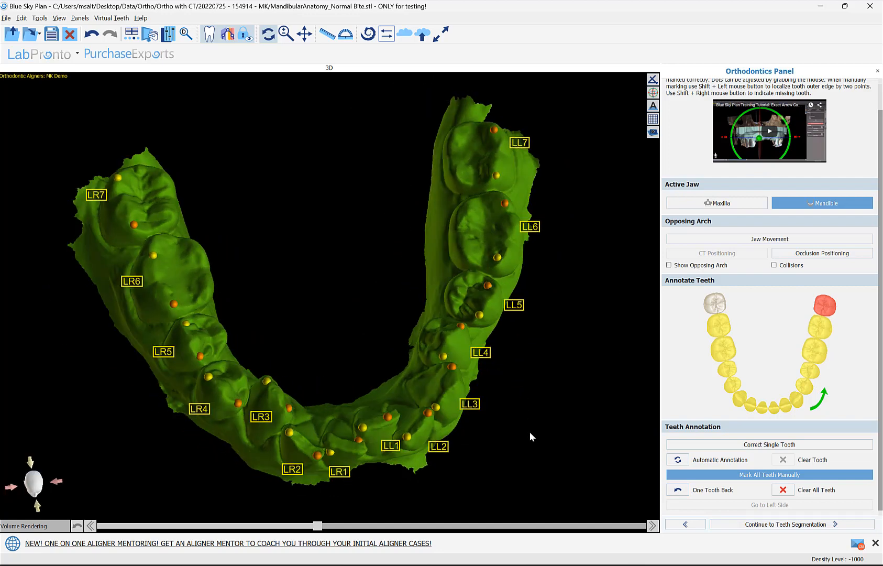
click(772, 524)
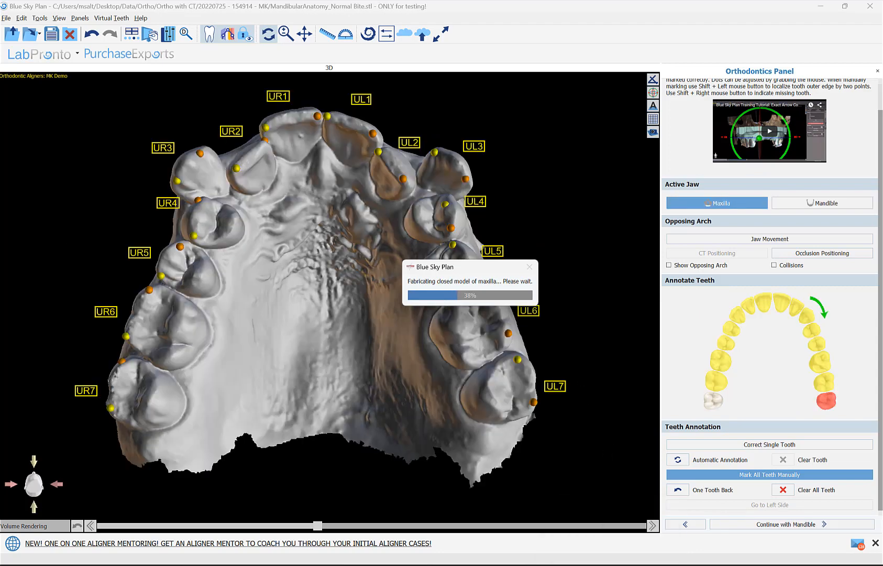
click(726, 565)
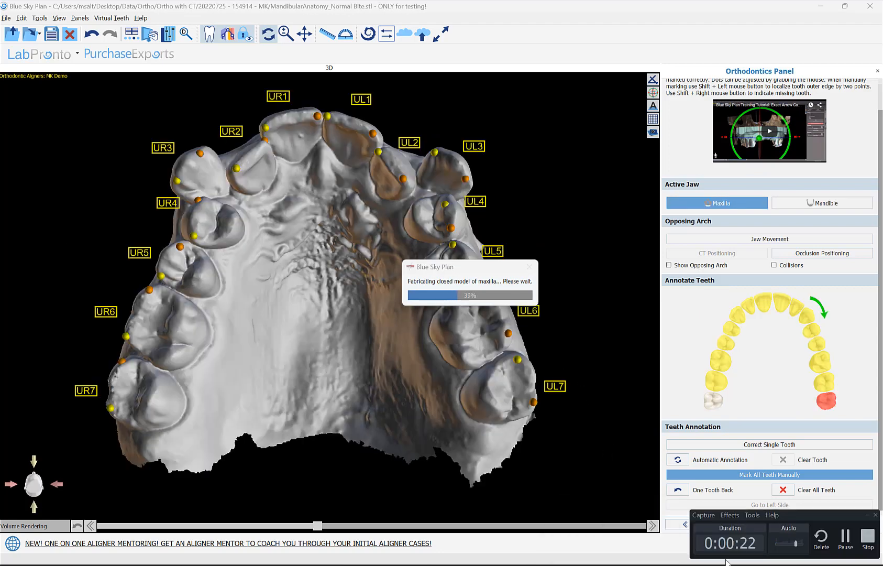
click(845, 537)
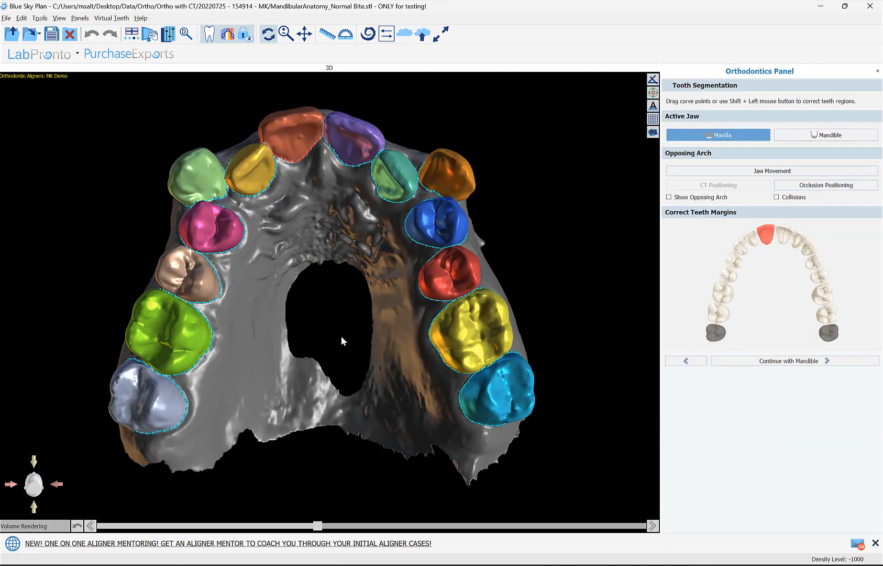
Check the segmented tooth margins on the maxilla and the mandible, and proceed to model trimming
drag(341, 336, 296, 214)
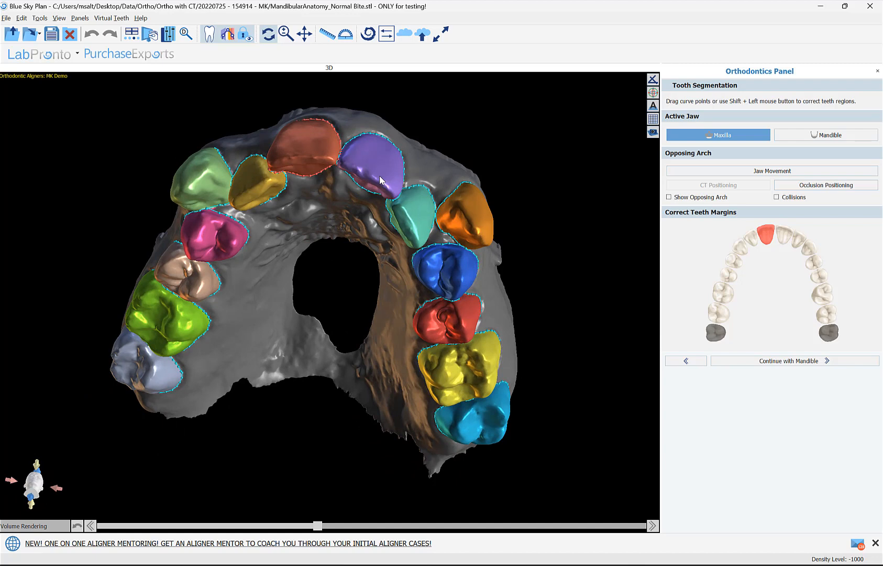
scroll(384, 379, up, 5)
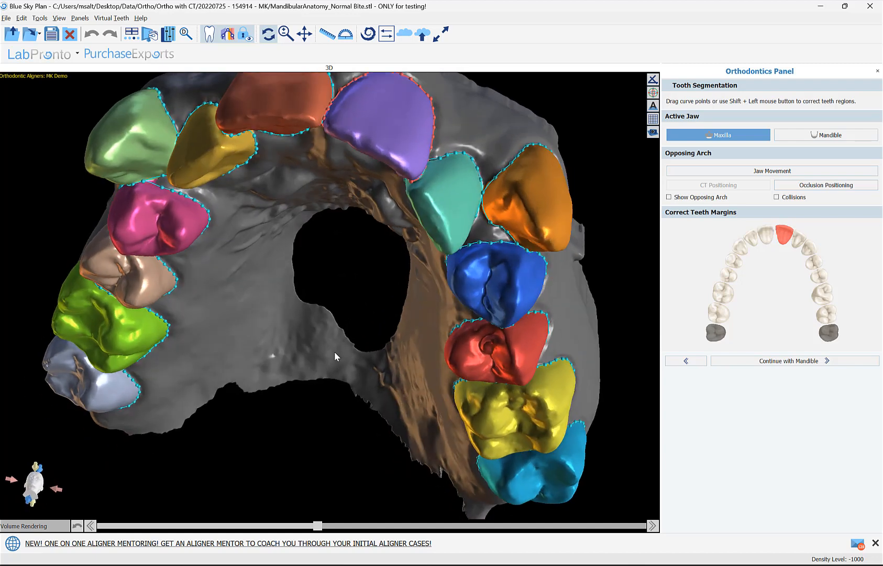
drag(334, 351, 346, 361)
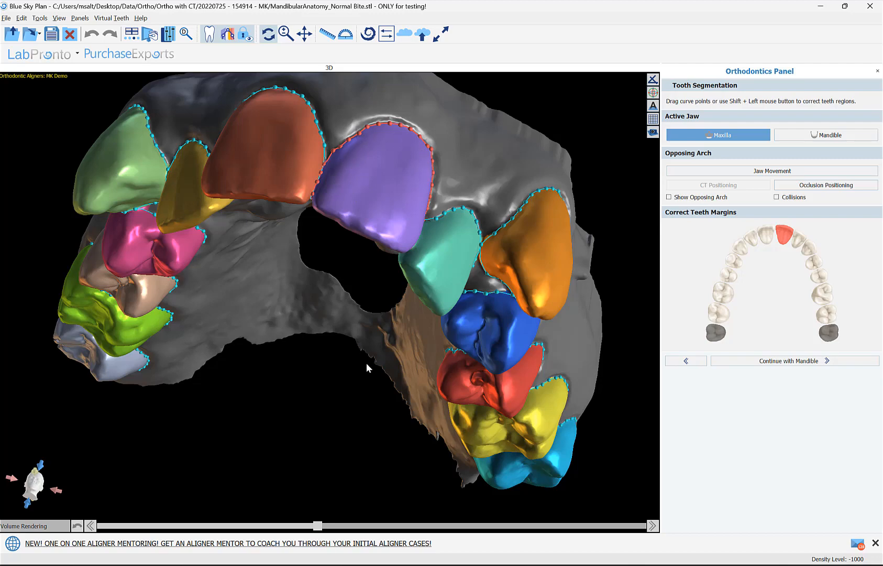
drag(367, 363, 354, 269)
scroll(362, 284, down, 3)
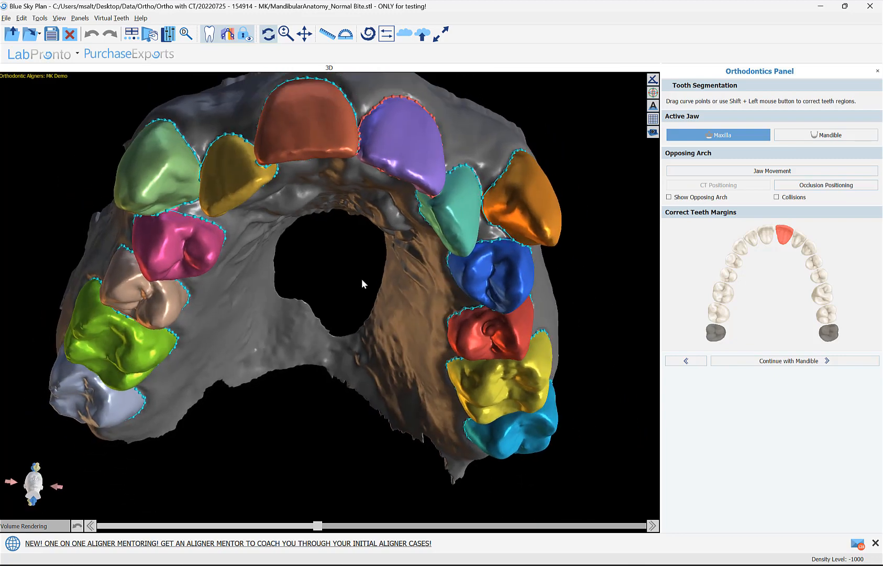
drag(236, 308, 337, 319)
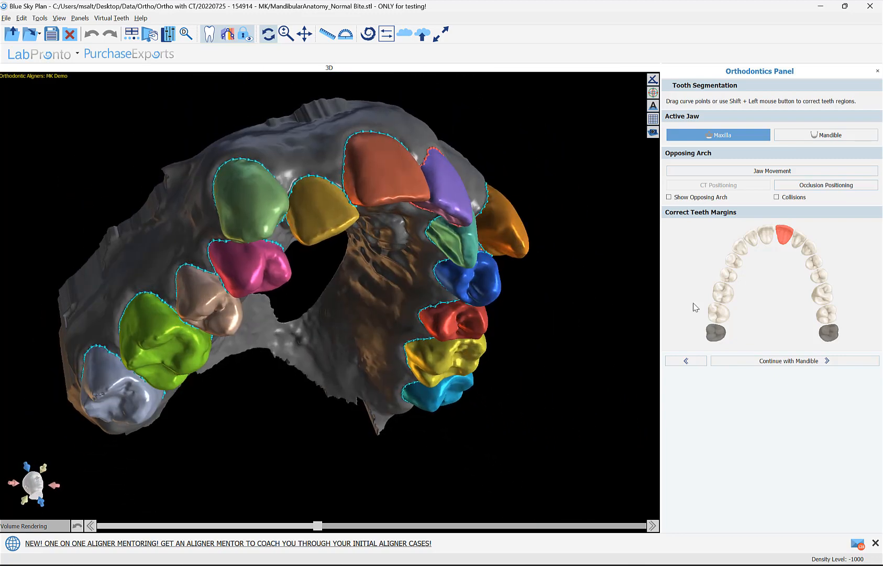
click(772, 361)
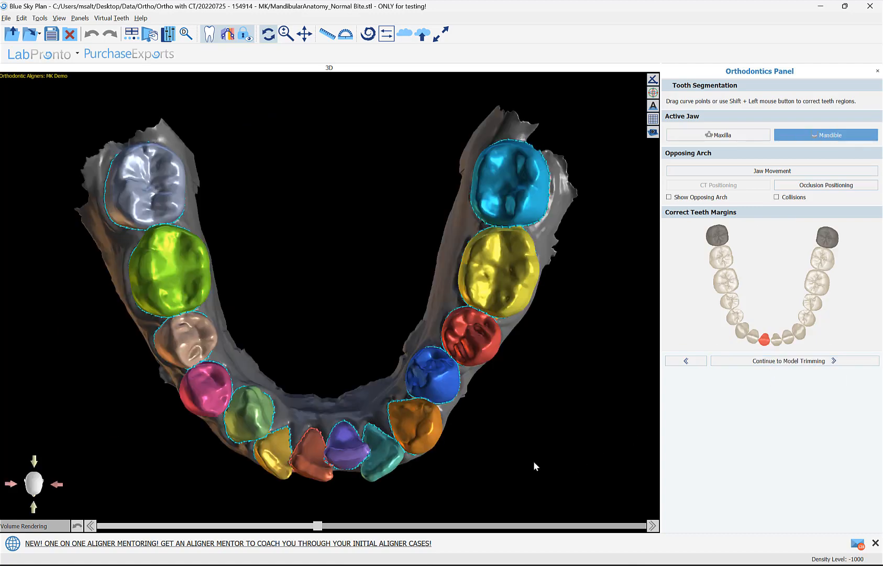
drag(533, 460, 568, 414)
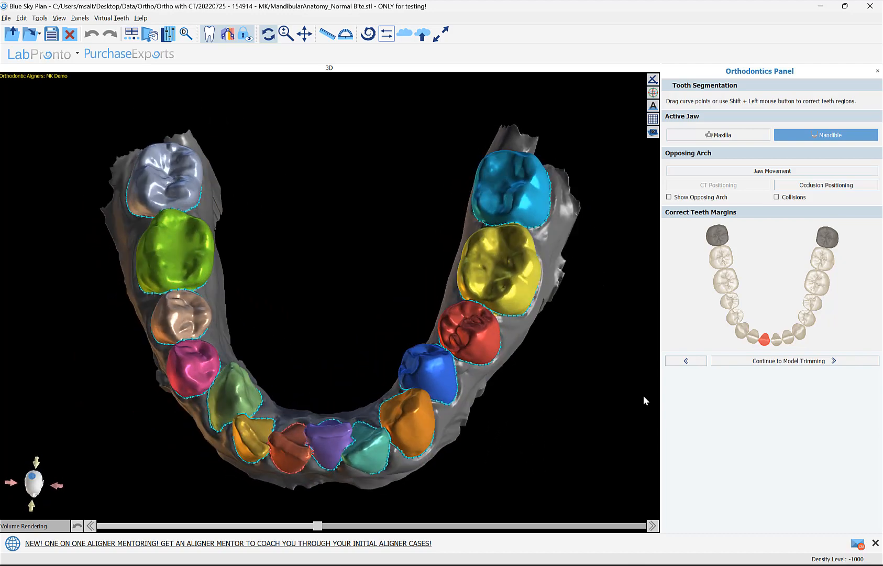
click(783, 361)
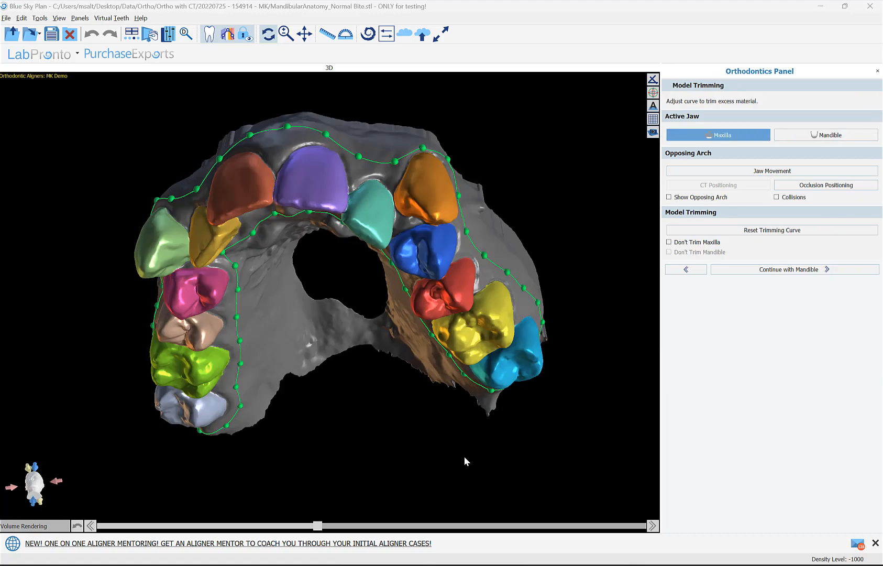
Check the maxilla's trimming curve from both sides and continue with the mandible
drag(464, 456, 299, 283)
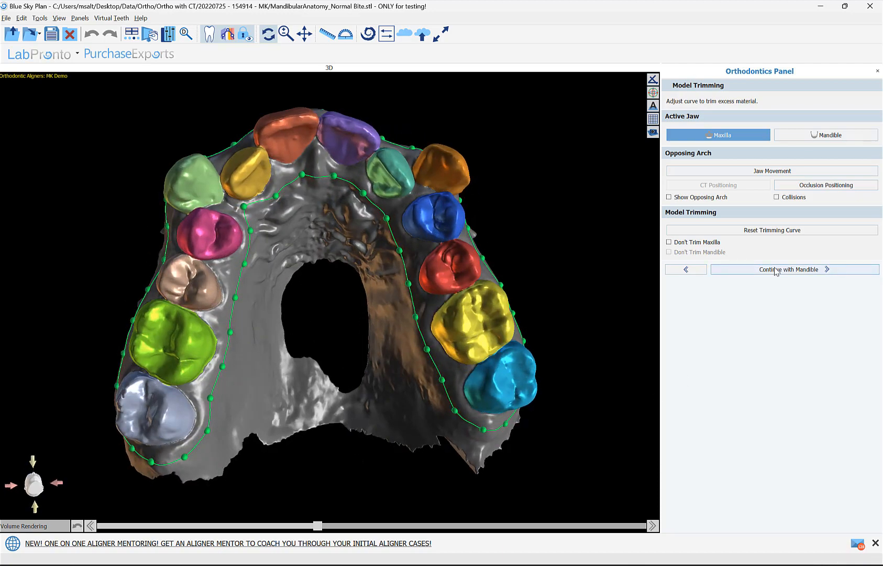
drag(547, 196, 371, 315)
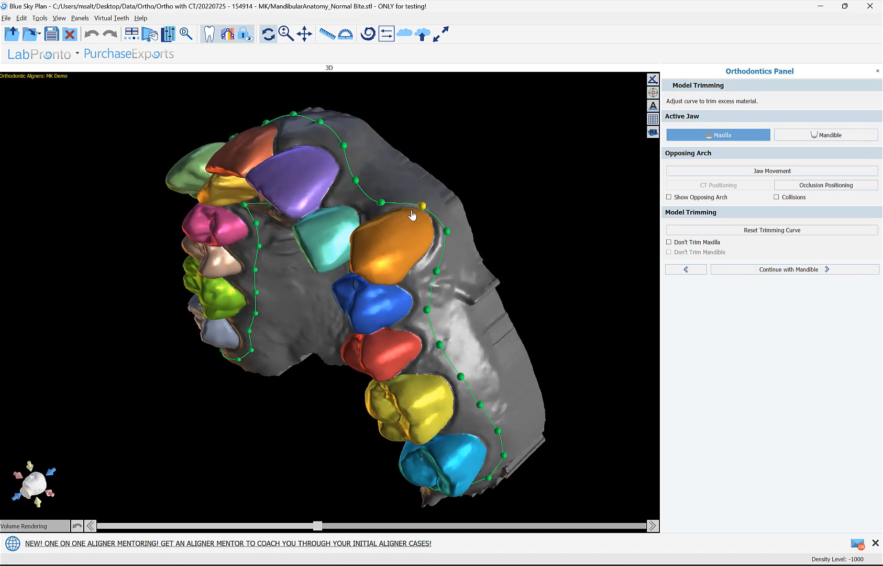
drag(65, 313, 348, 377)
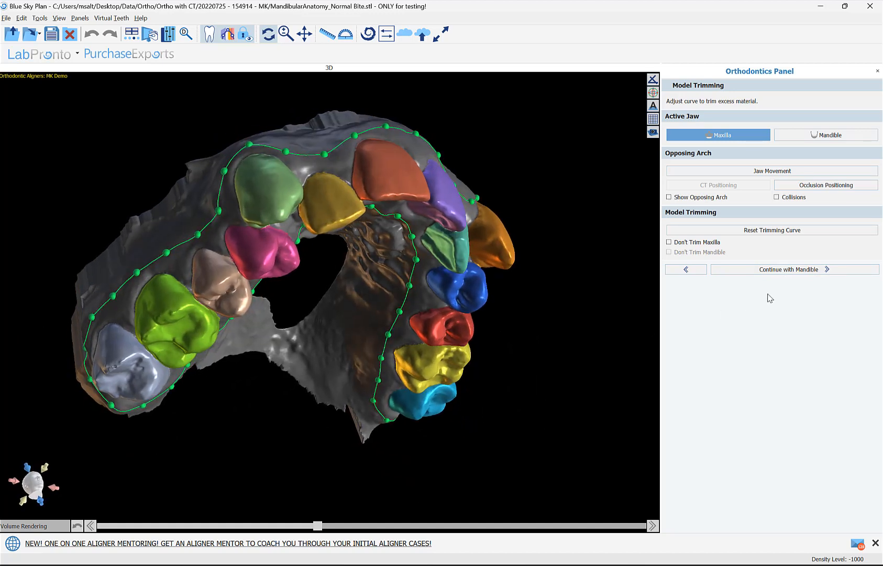
click(785, 271)
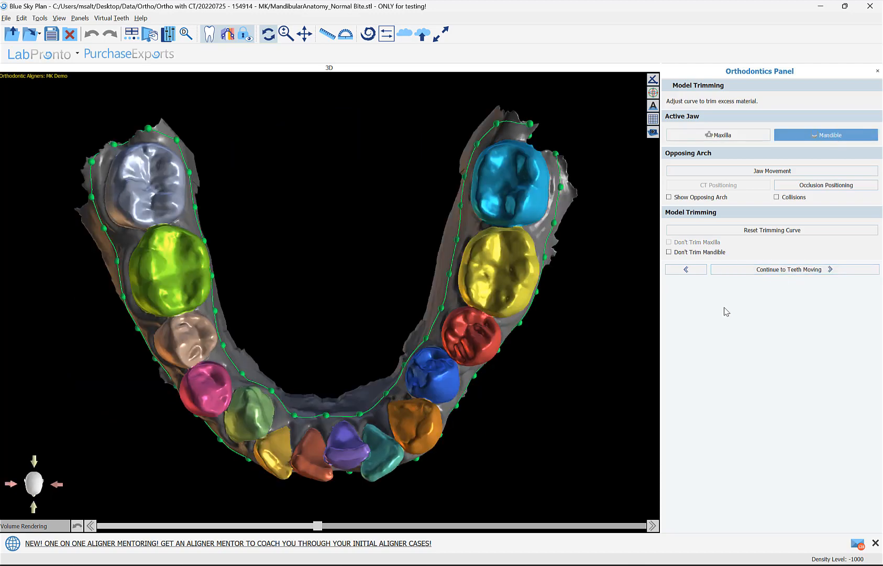
Adjust the mandible's trimming curve behind the last left molar and continue to teeth moving
drag(618, 366, 448, 425)
right_click(523, 187)
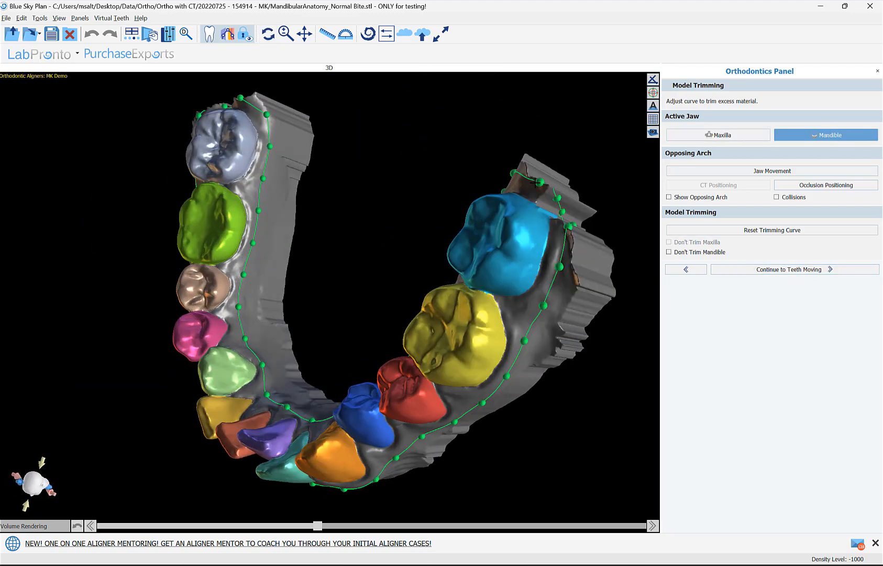
click(539, 183)
right_click(545, 204)
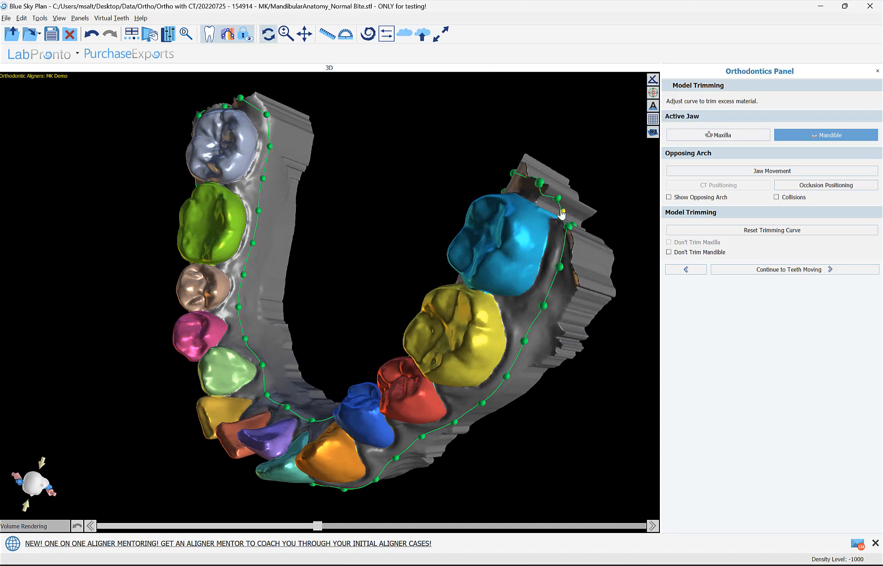
drag(559, 214, 336, 395)
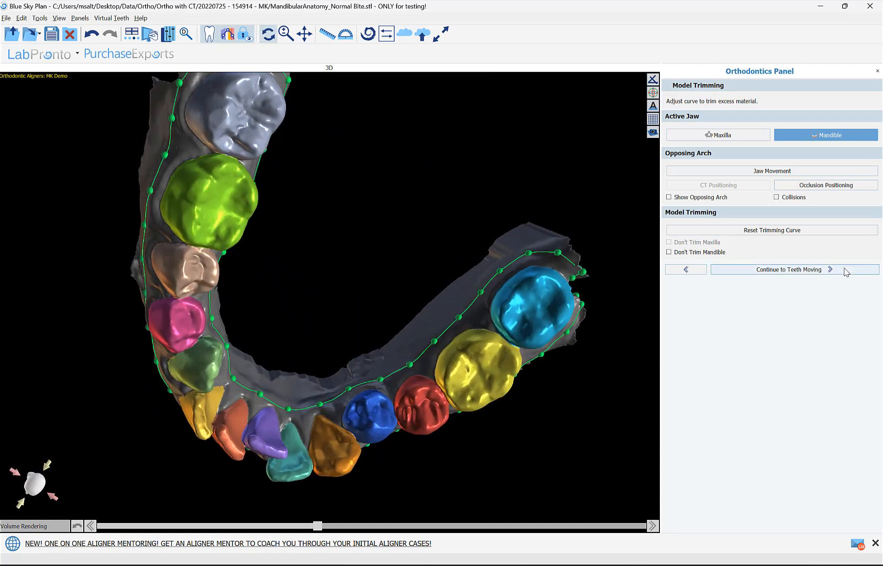
click(845, 271)
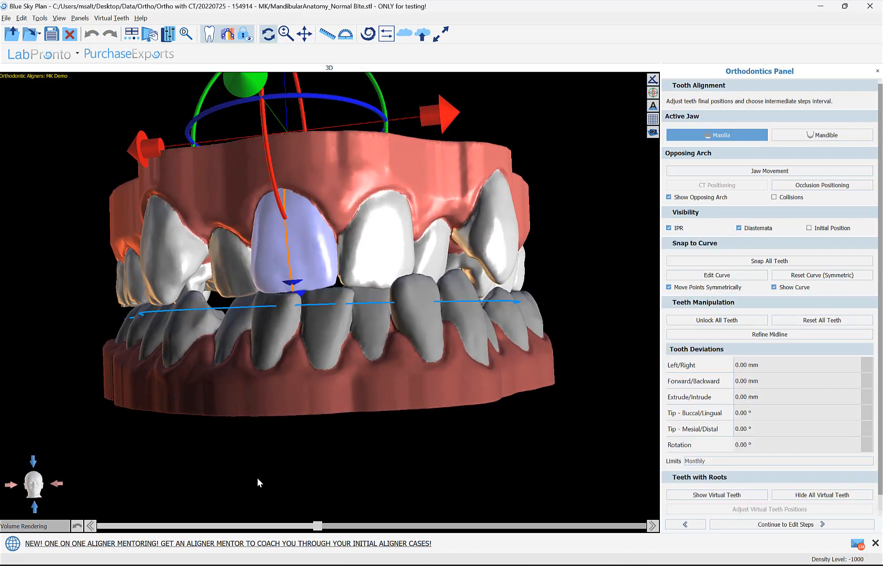
Snap all teeth of the maxilla and the mandible to the alignment curve and continue to editing the steps
drag(257, 477, 367, 441)
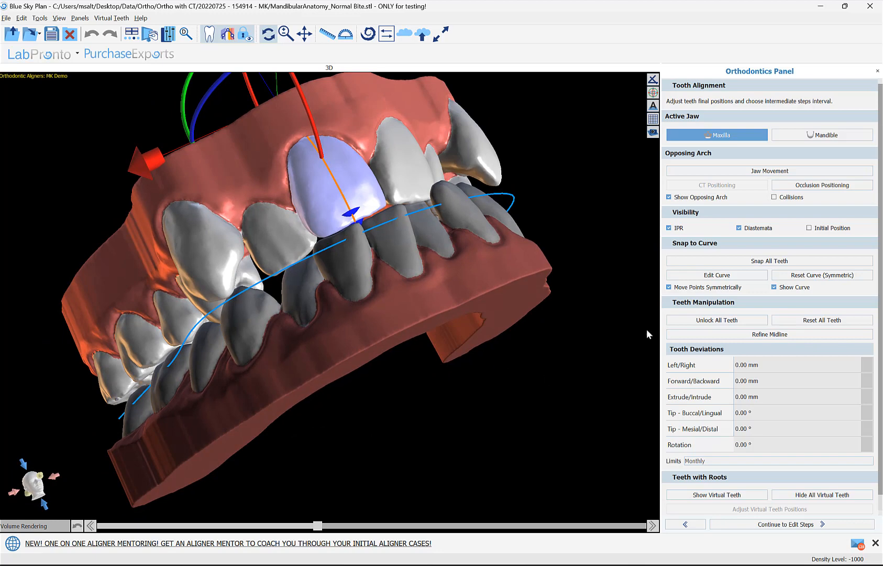
click(757, 261)
click(804, 134)
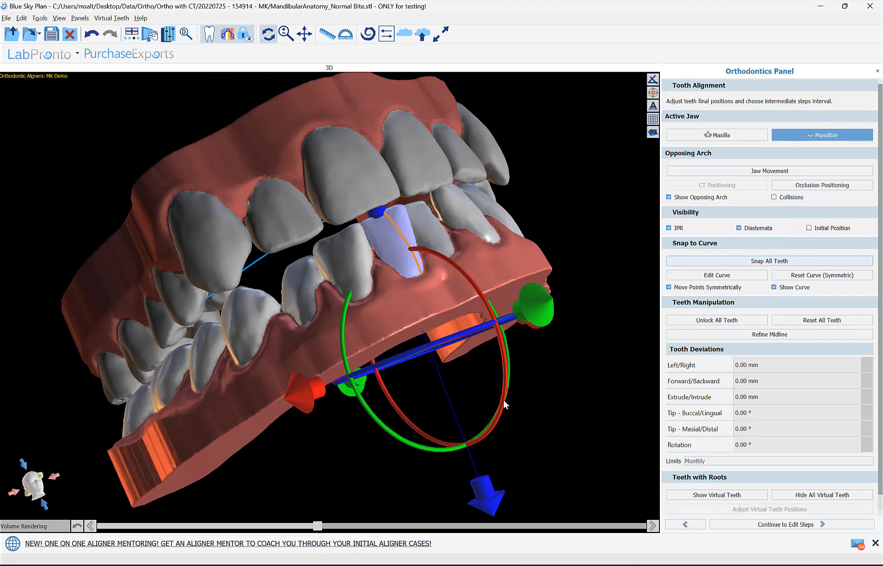
drag(582, 426, 451, 445)
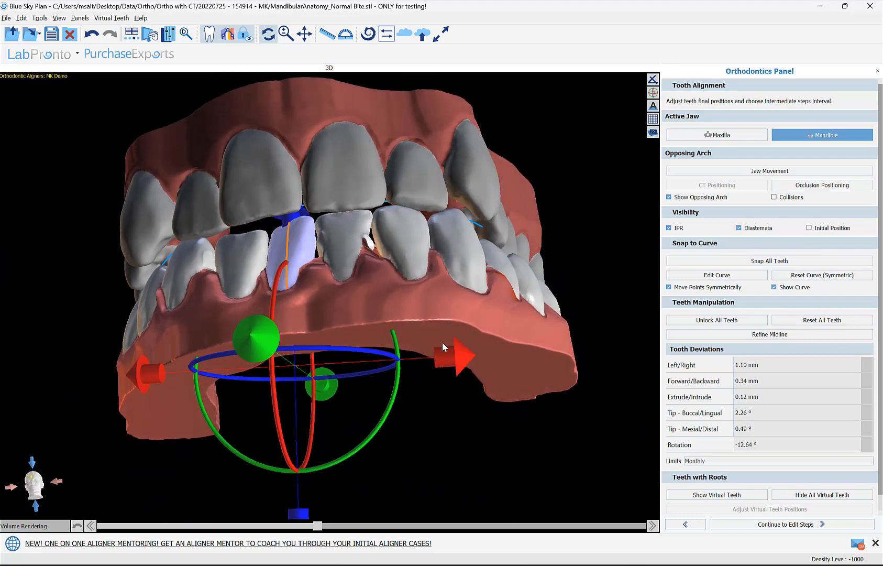
click(756, 528)
Check the movement steps of the lower incisors and continue with the Design Aligner Trim Curve (Advanced) option
scroll(695, 448, down, 2)
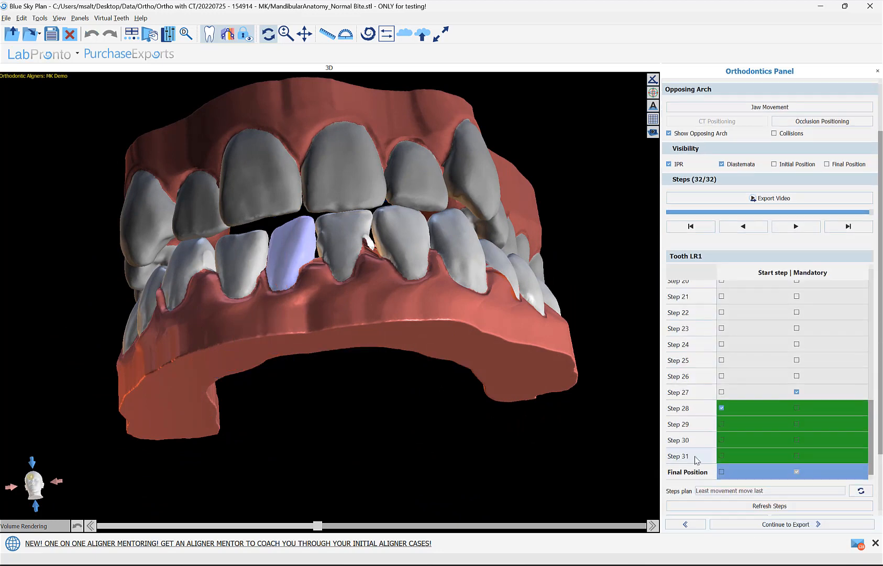
drag(618, 260, 434, 371)
drag(362, 426, 460, 438)
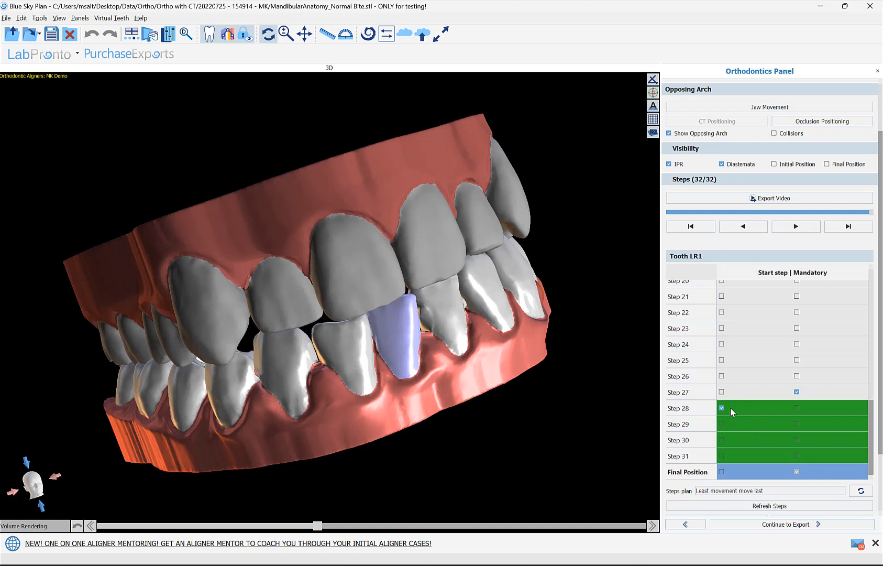
click(457, 335)
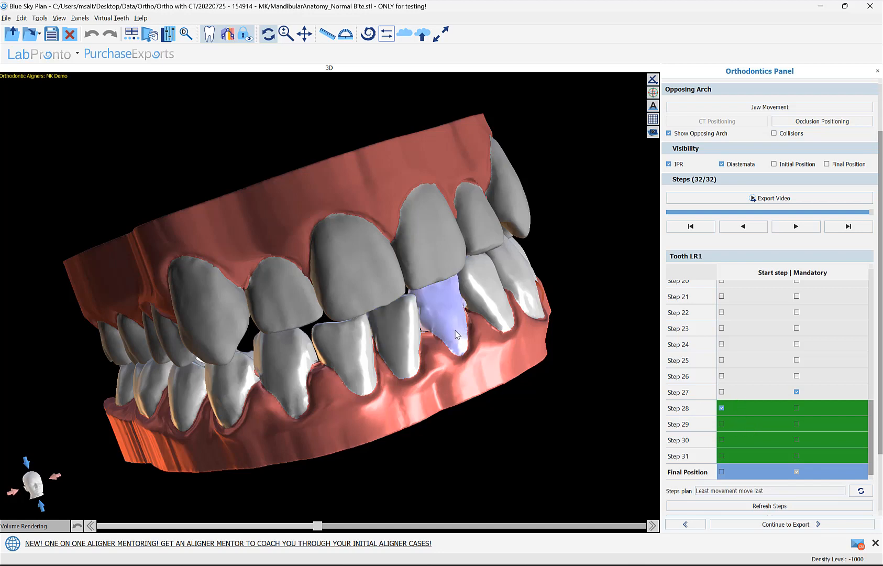
click(477, 300)
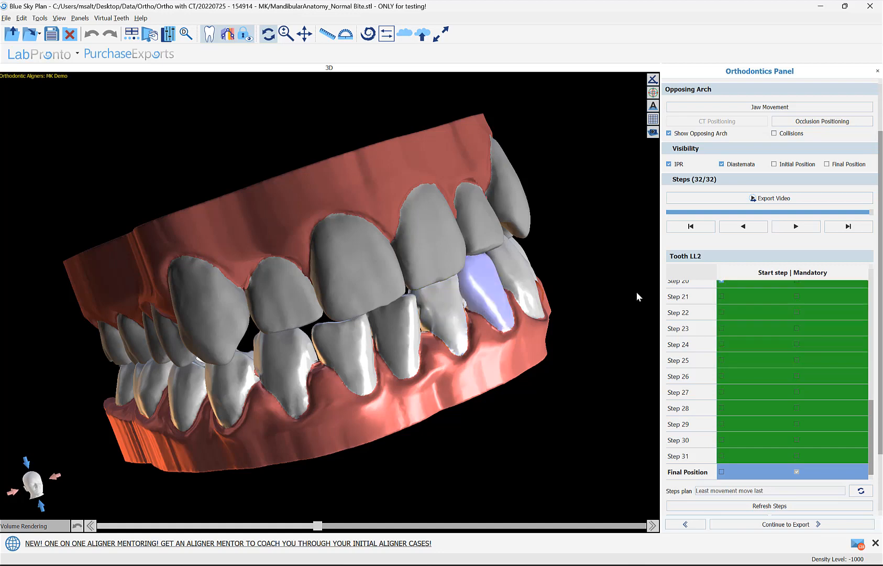
click(773, 525)
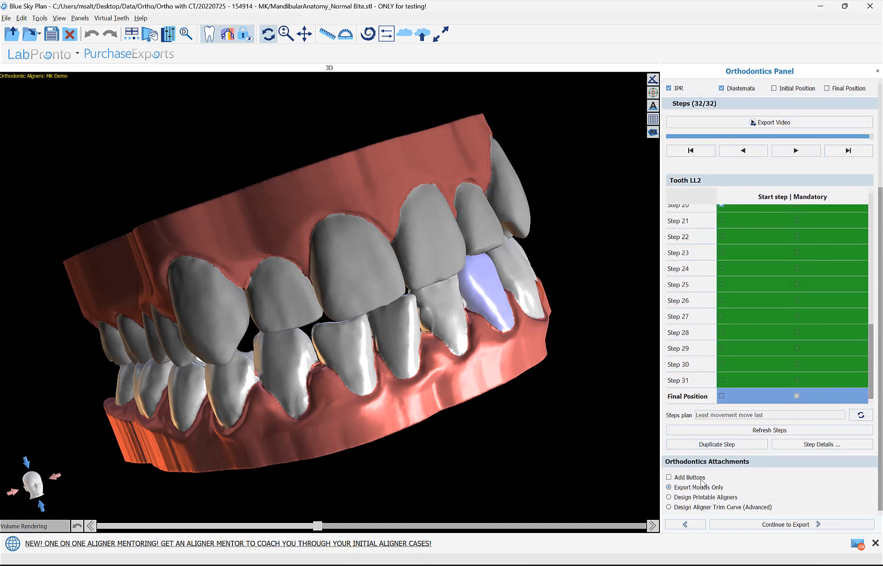
click(693, 507)
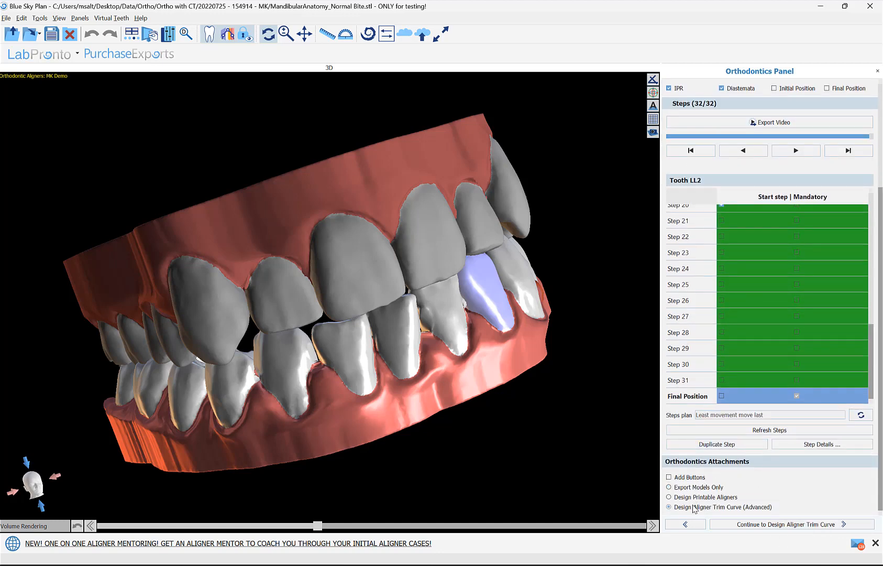
click(781, 524)
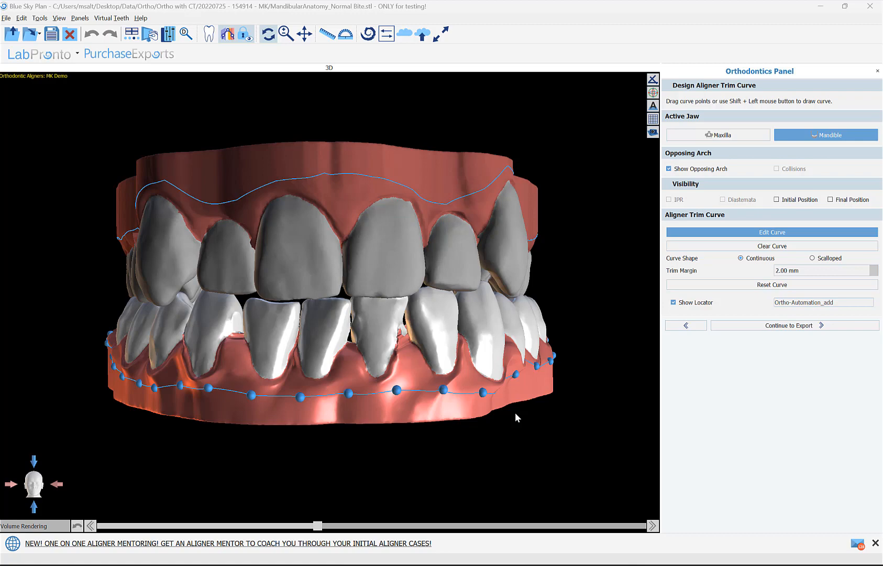
Inspect the aligner trim curves of both jaws from several sides and change the mandible's curve shape to Scalloped
drag(585, 247, 626, 194)
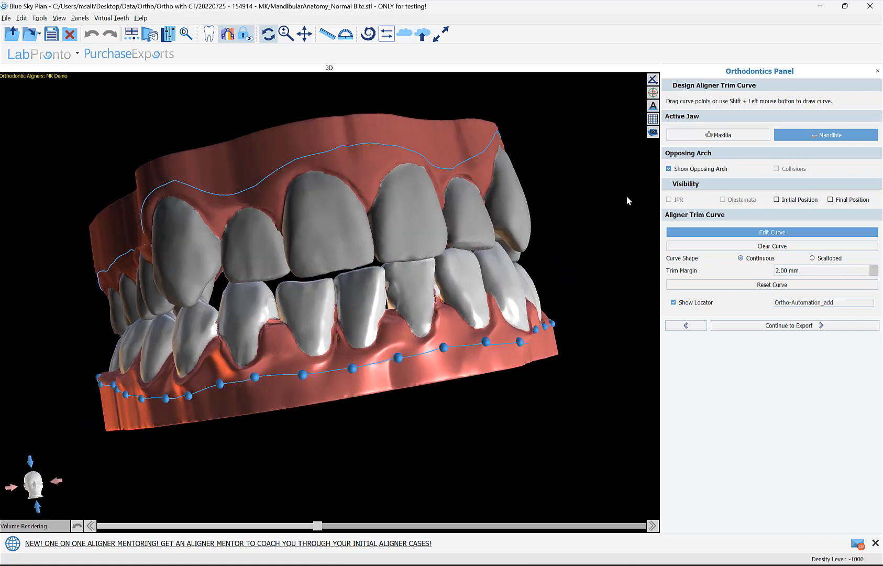
click(761, 140)
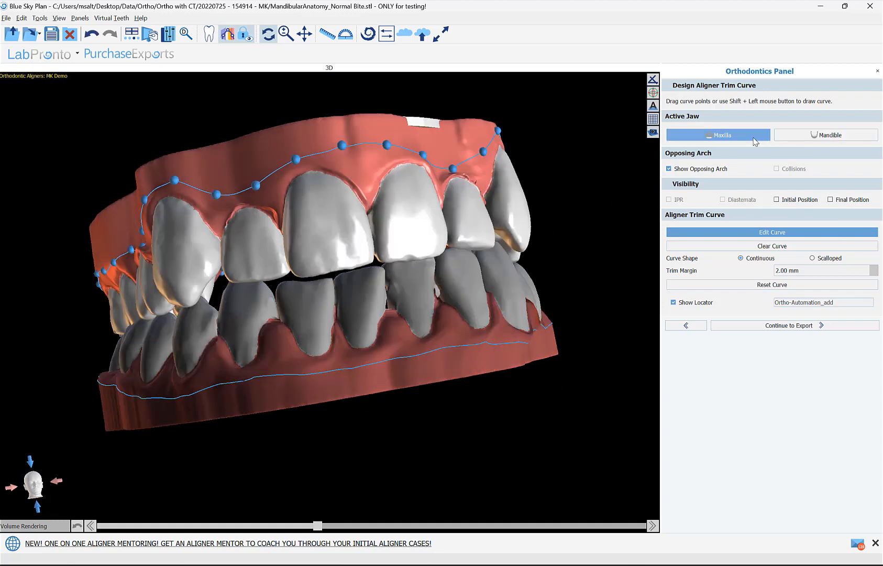
click(822, 136)
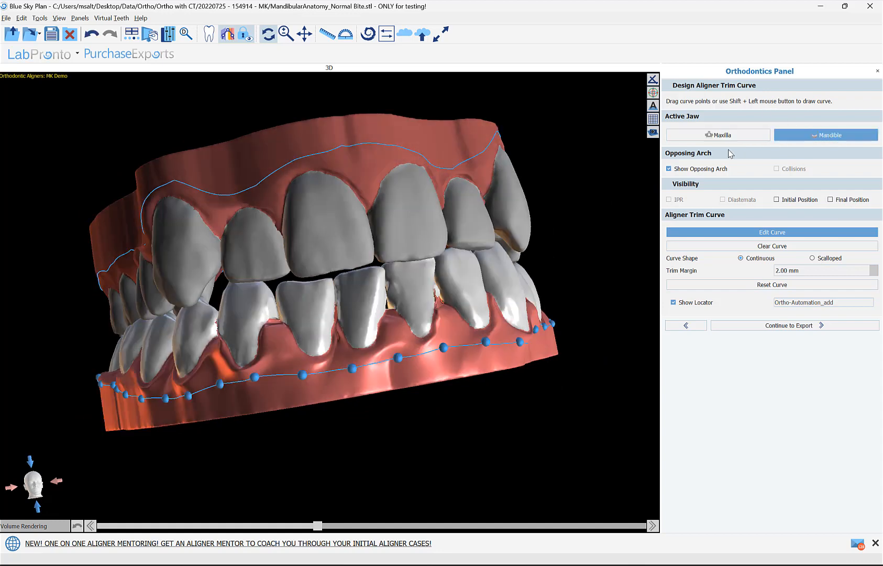
drag(571, 196, 485, 225)
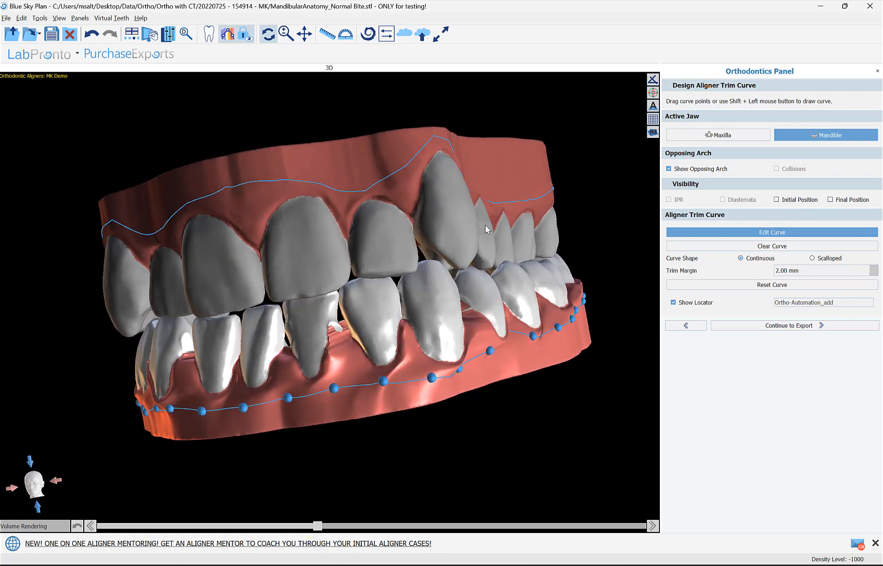
drag(479, 374, 416, 387)
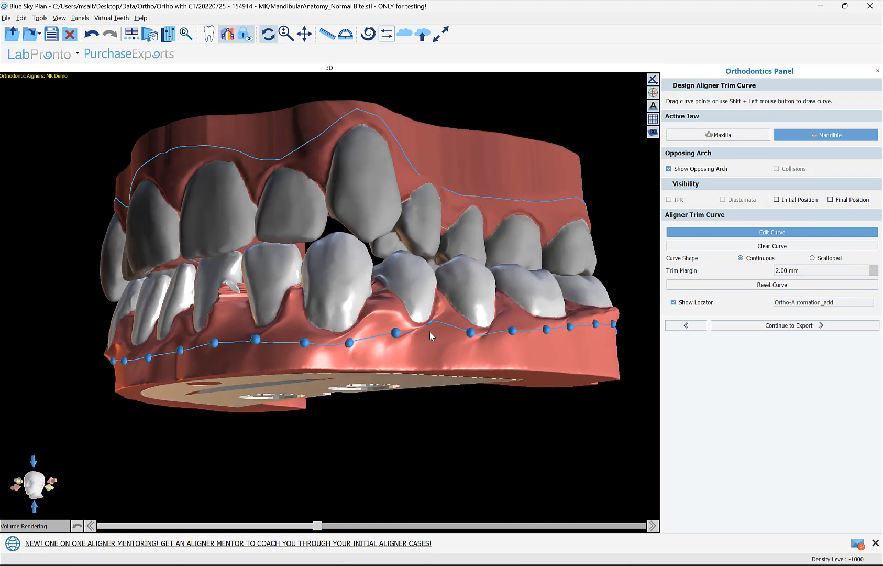
drag(430, 323, 394, 340)
drag(122, 321, 561, 278)
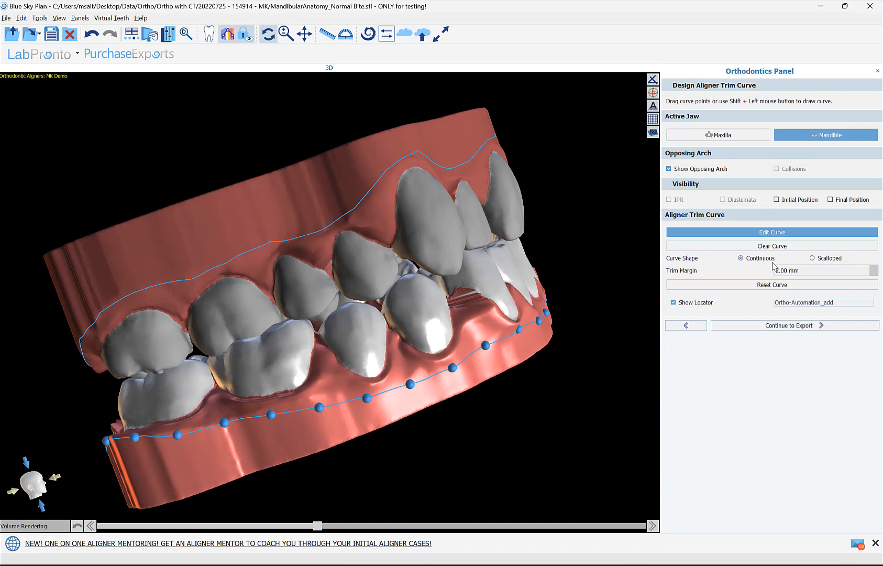
click(812, 258)
click(809, 286)
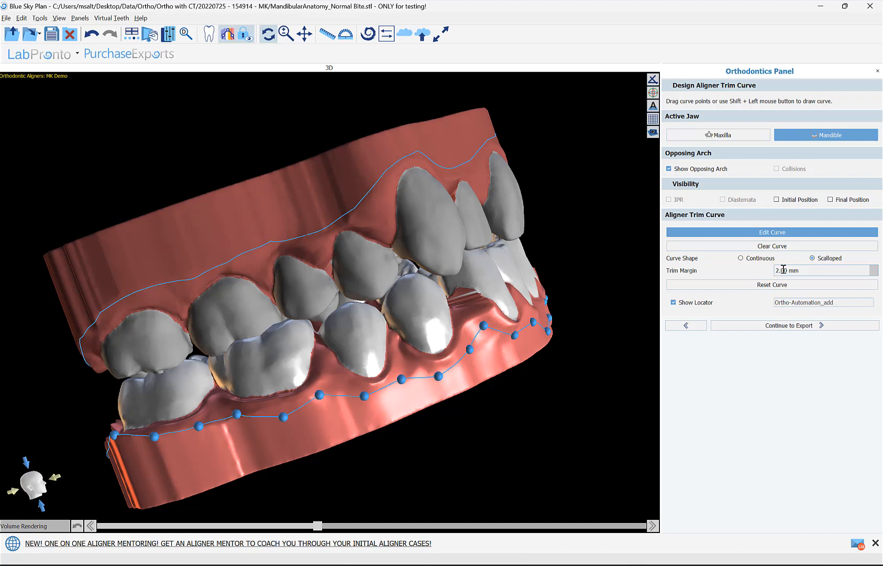
Examine the locator on the underside of the mandible and switch the locator model to T SHAPE
click(806, 302)
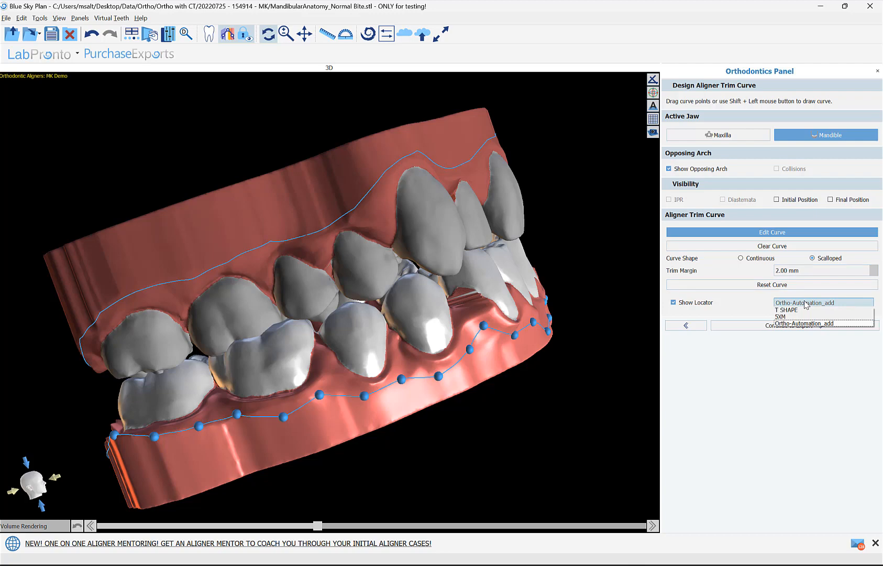
drag(545, 225, 307, 66)
drag(404, 430, 404, 367)
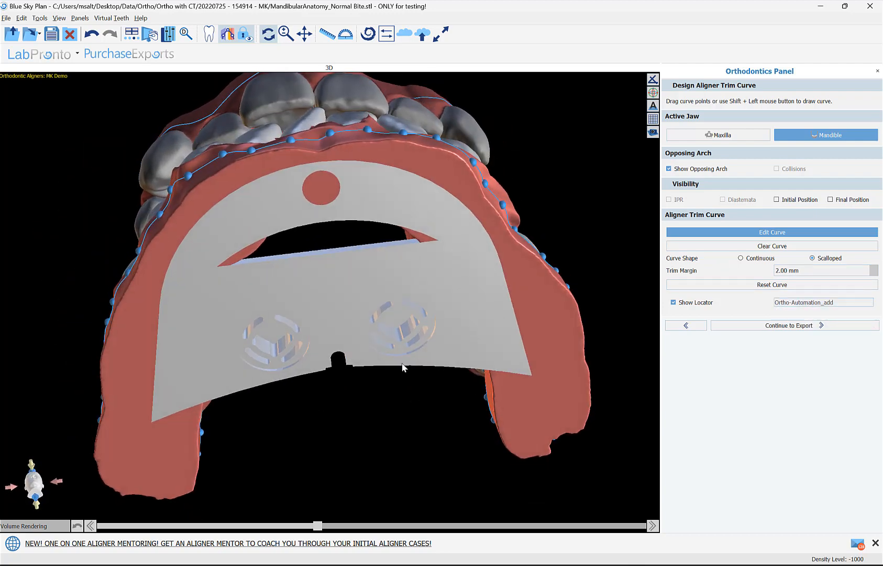
click(689, 302)
click(689, 303)
click(833, 302)
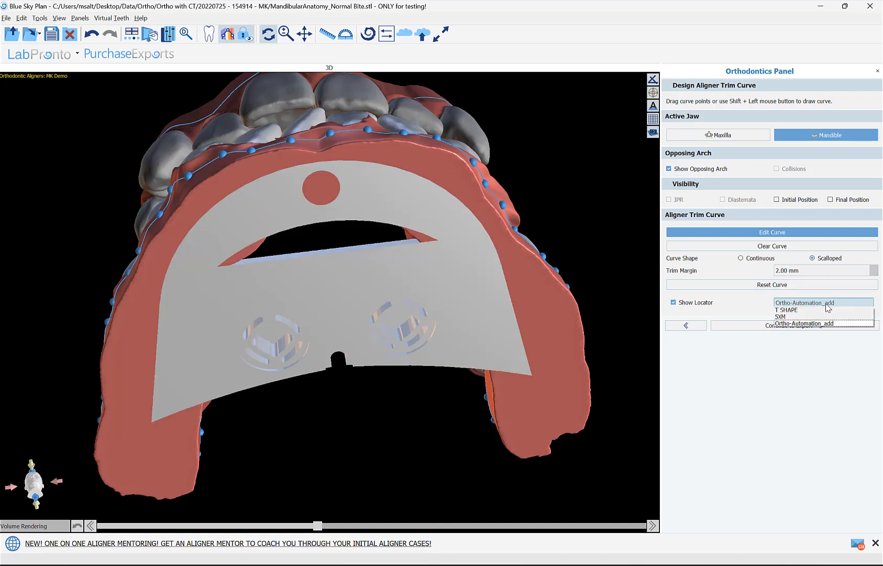
click(801, 310)
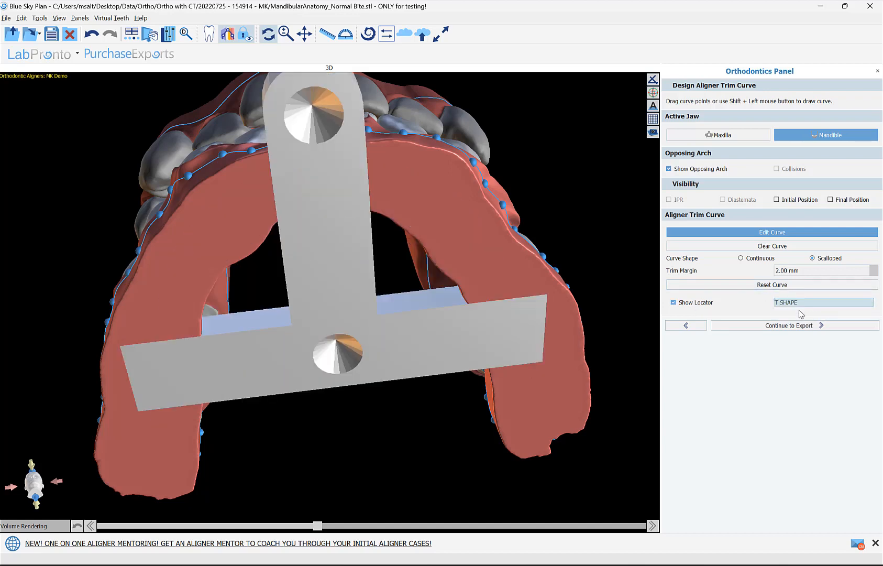
drag(125, 184, 119, 365)
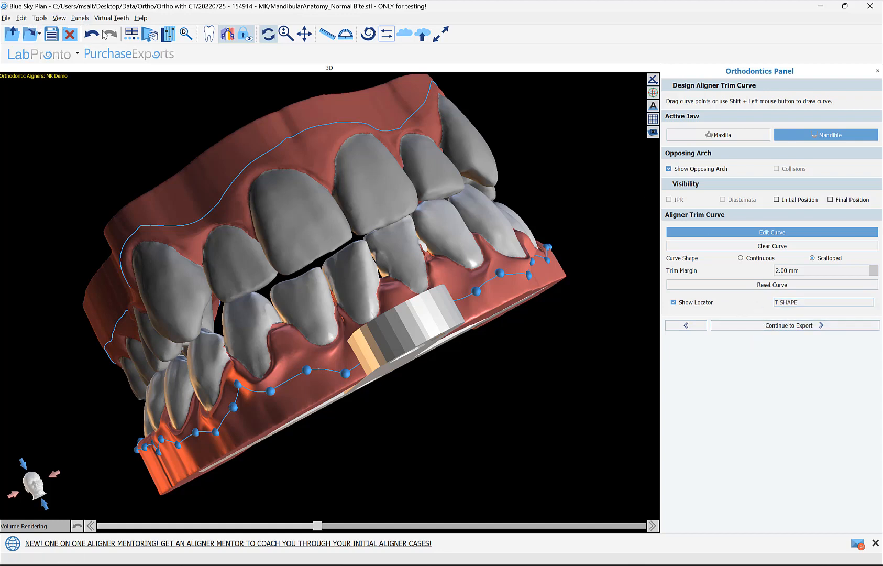
Review the Orthodontics preferences for aligners, including locator model, offset, thickness and curve file settings, and leave them without saving
click(45, 19)
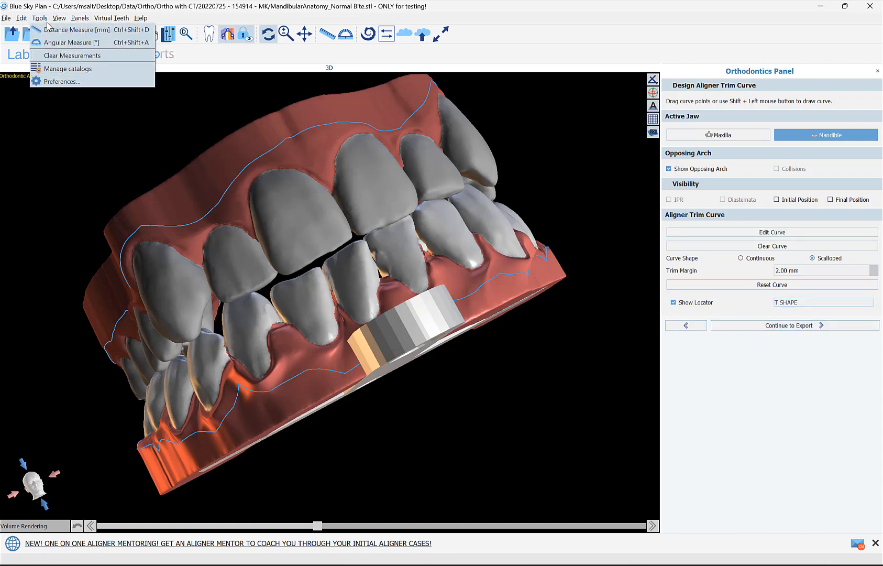
click(77, 78)
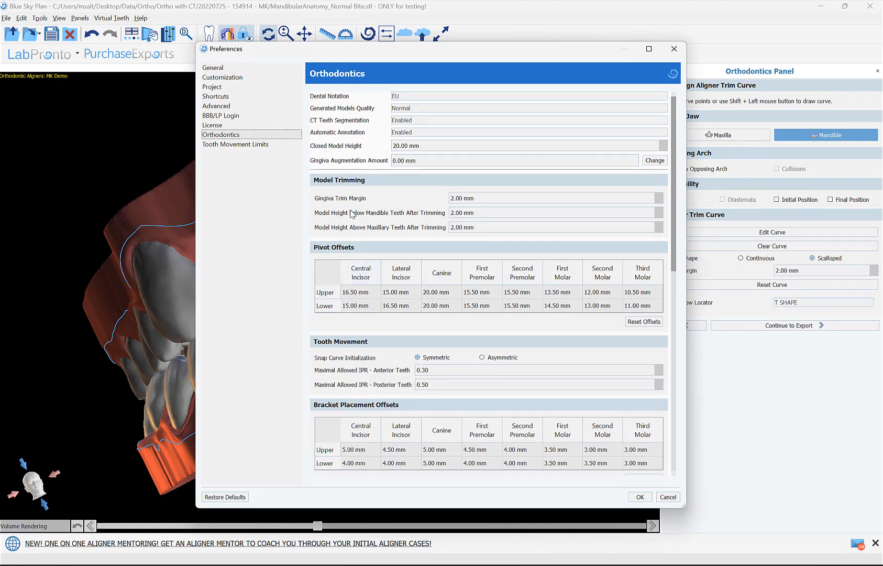
scroll(439, 211, down, 10)
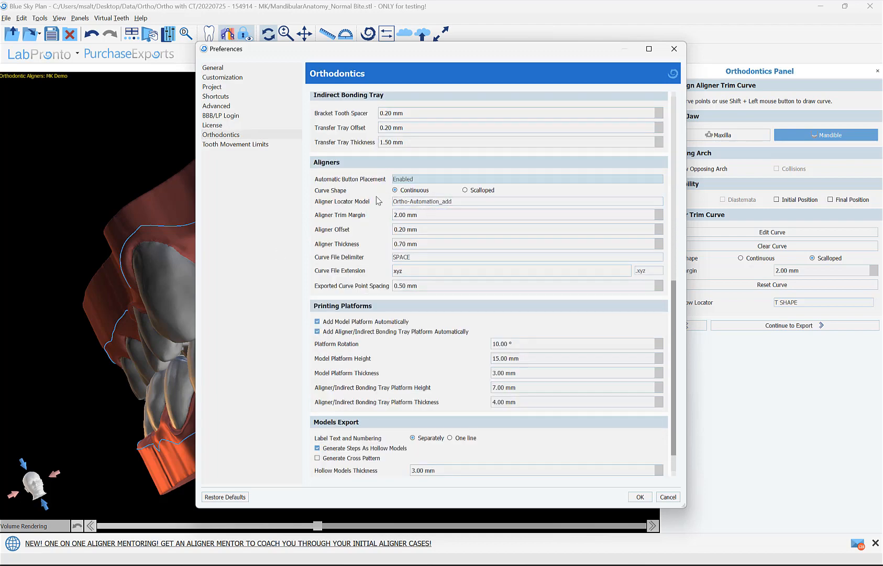
click(416, 203)
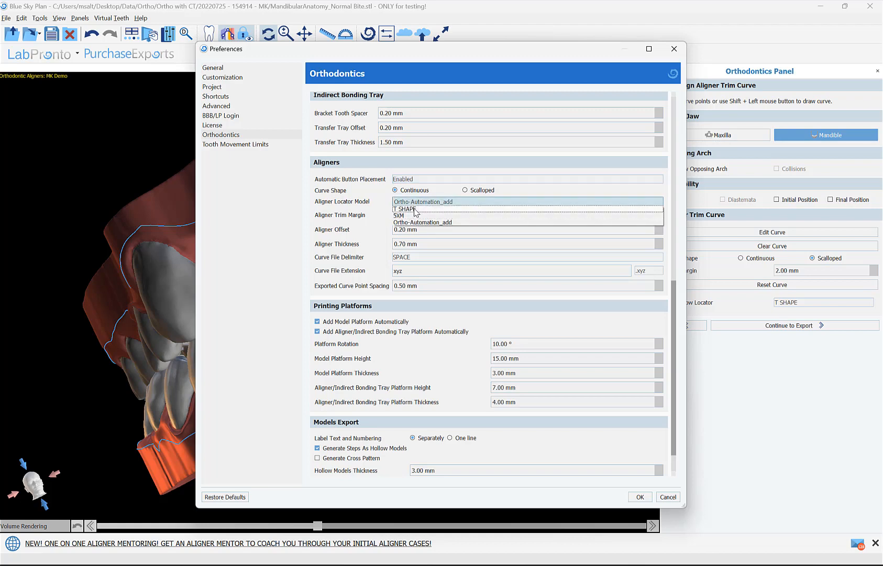
click(416, 205)
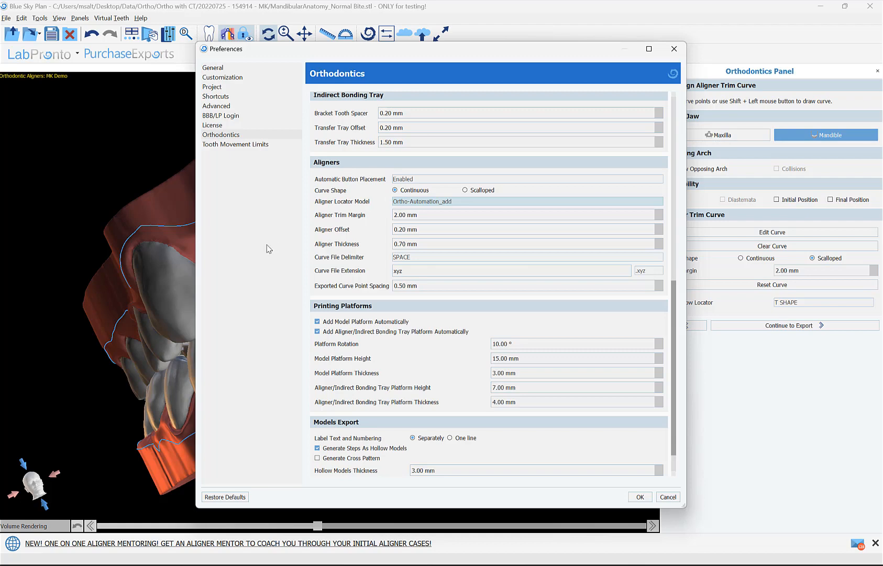
click(409, 201)
click(409, 202)
drag(420, 231, 394, 230)
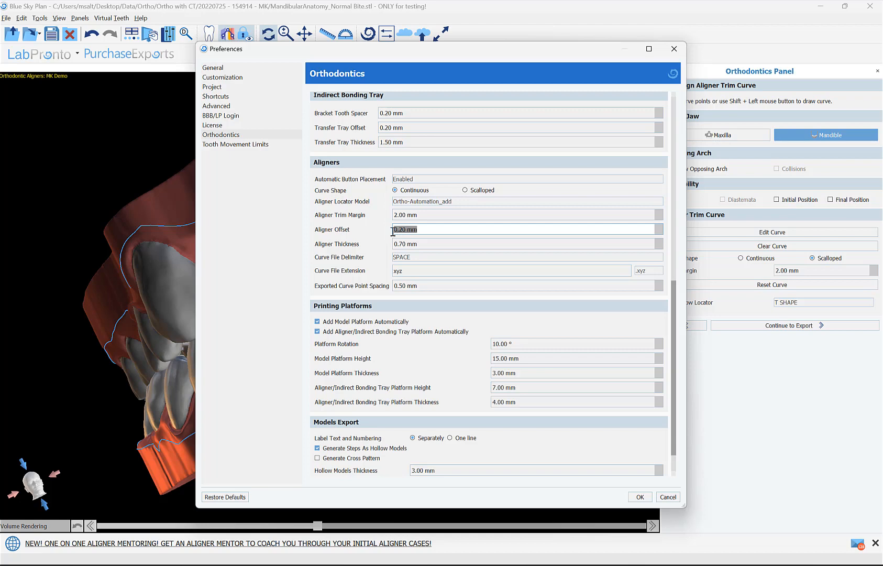
click(397, 223)
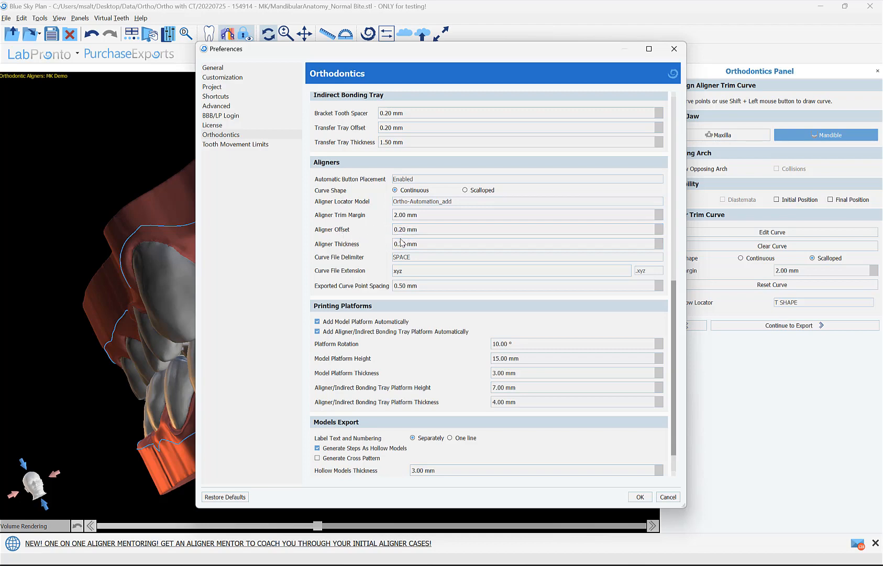
click(413, 240)
mouse_move(388, 292)
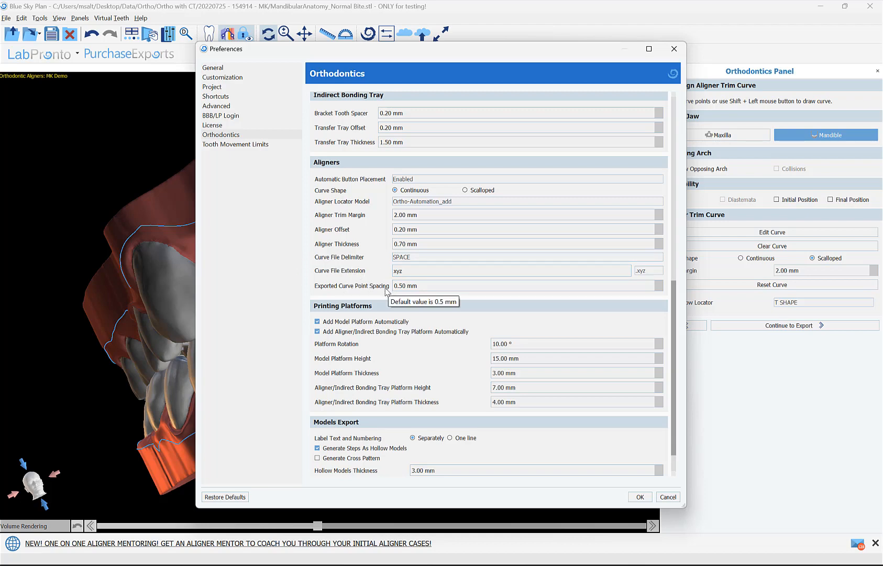
mouse_move(334, 262)
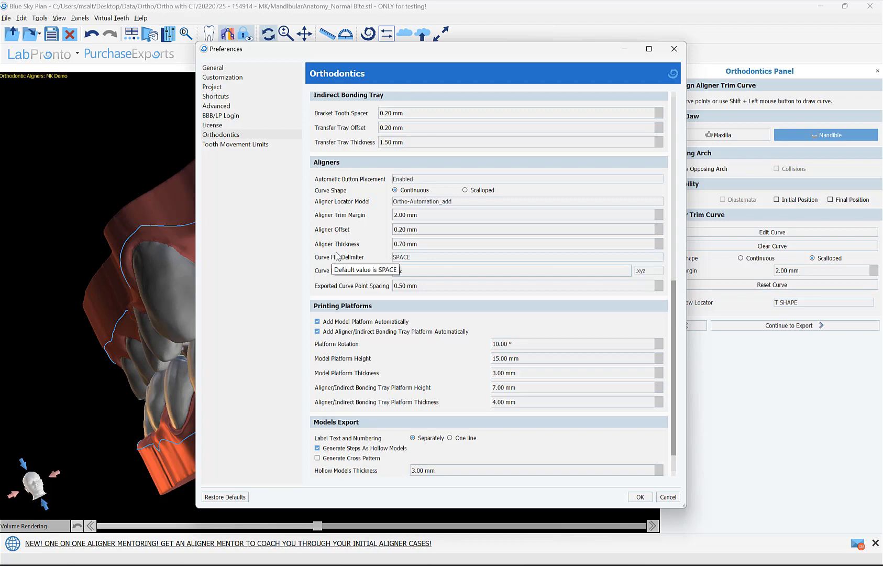
click(667, 497)
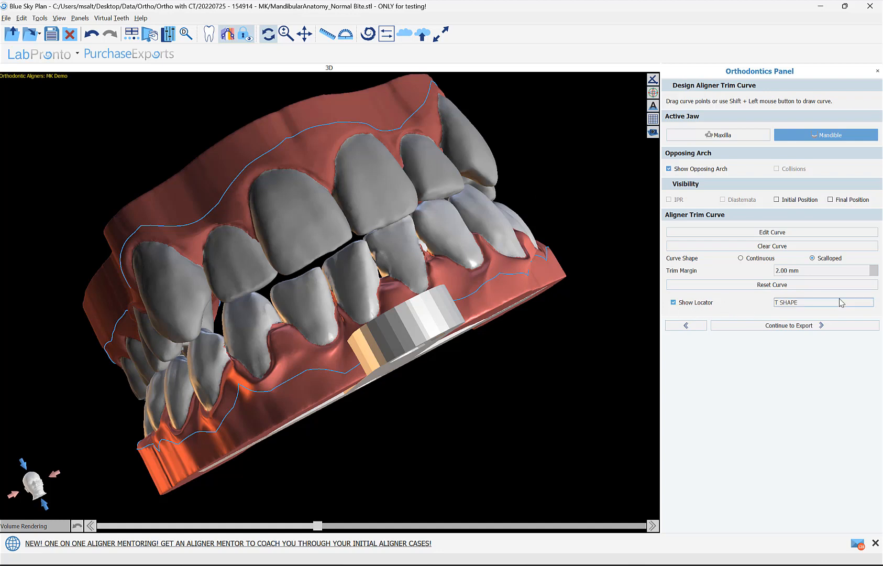
Check the maxilla's aligner trim curve and locator and continue to export
click(728, 137)
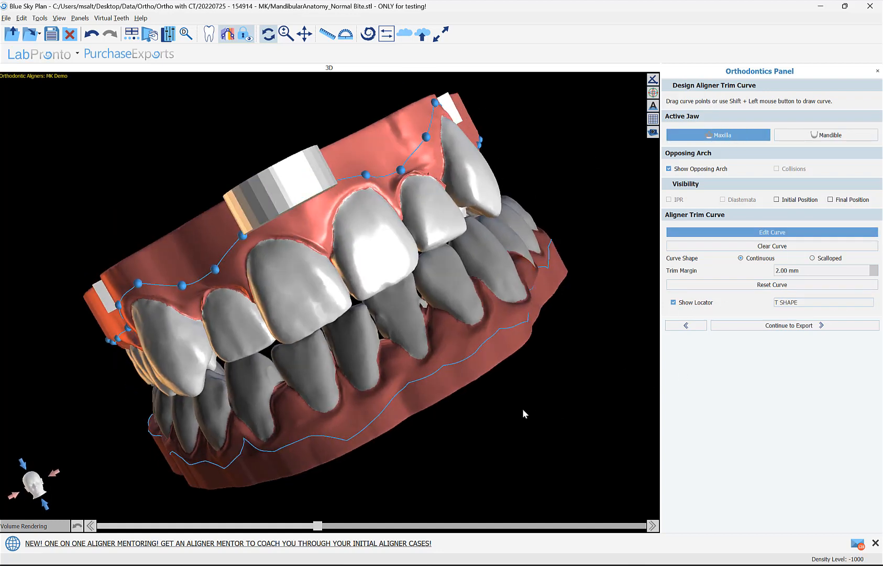
drag(522, 414, 589, 428)
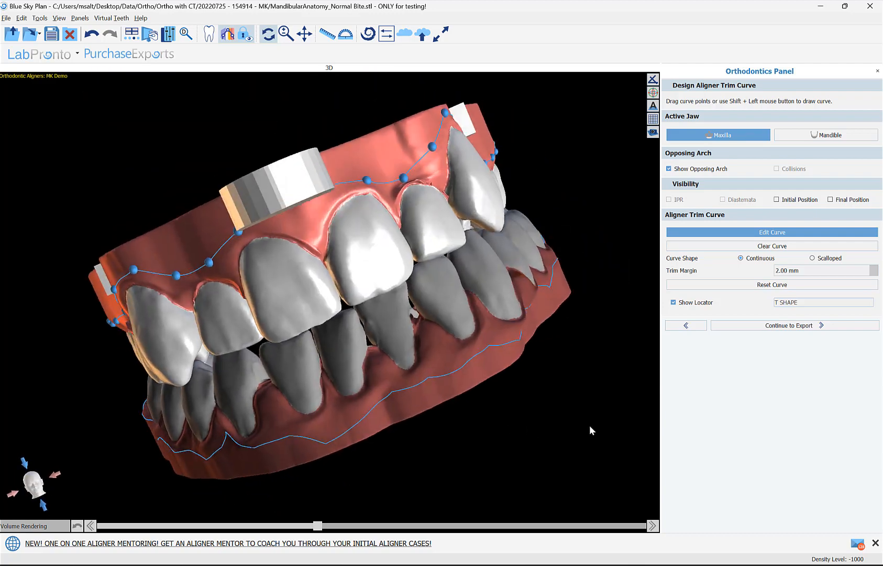
click(793, 327)
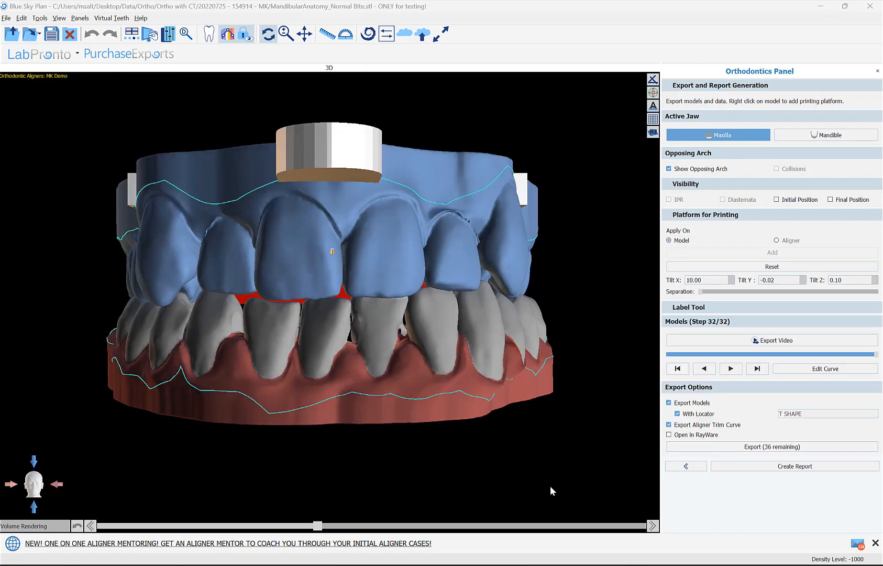
Choose T SHAPE as the locator for the maxilla model export
drag(280, 446, 410, 404)
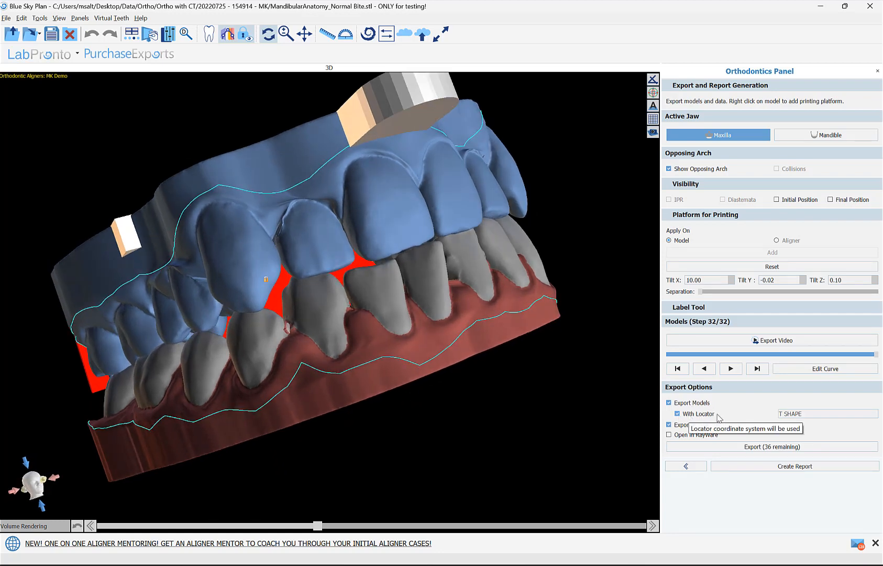
click(811, 414)
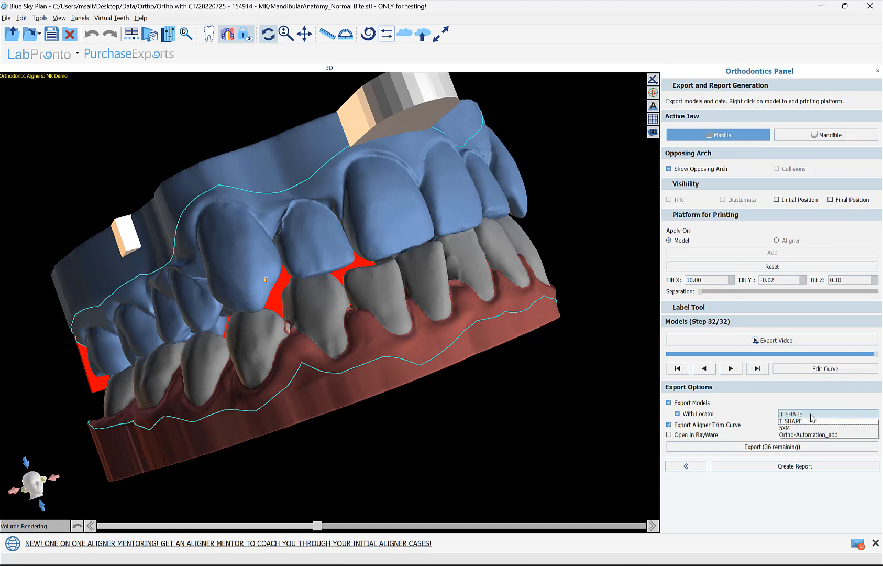
click(812, 419)
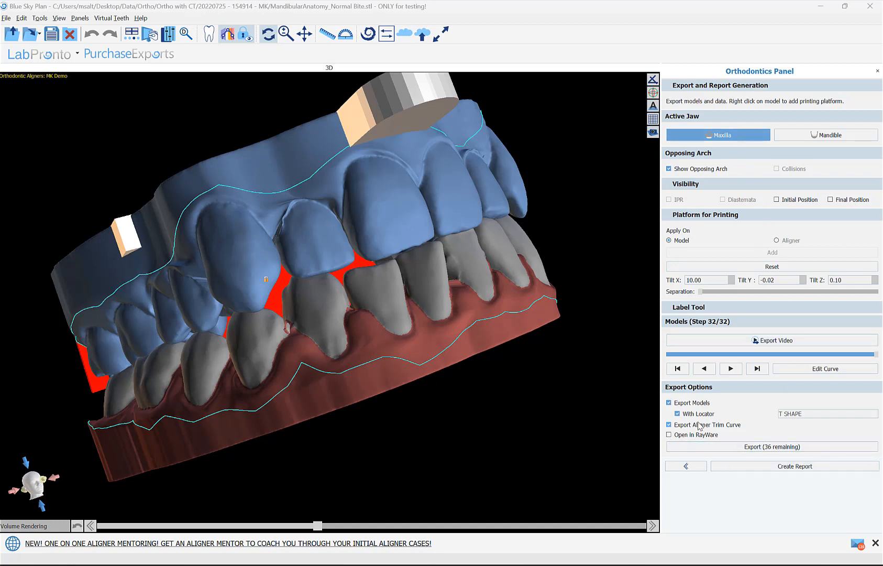
Hold off the maxilla export and remove the vertical printing platform attached behind the maxilla model
click(769, 446)
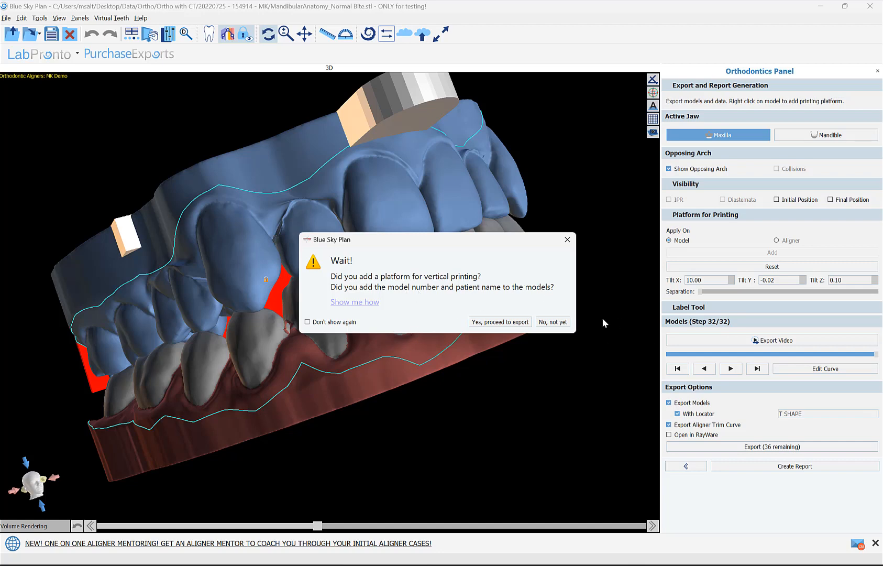
click(551, 322)
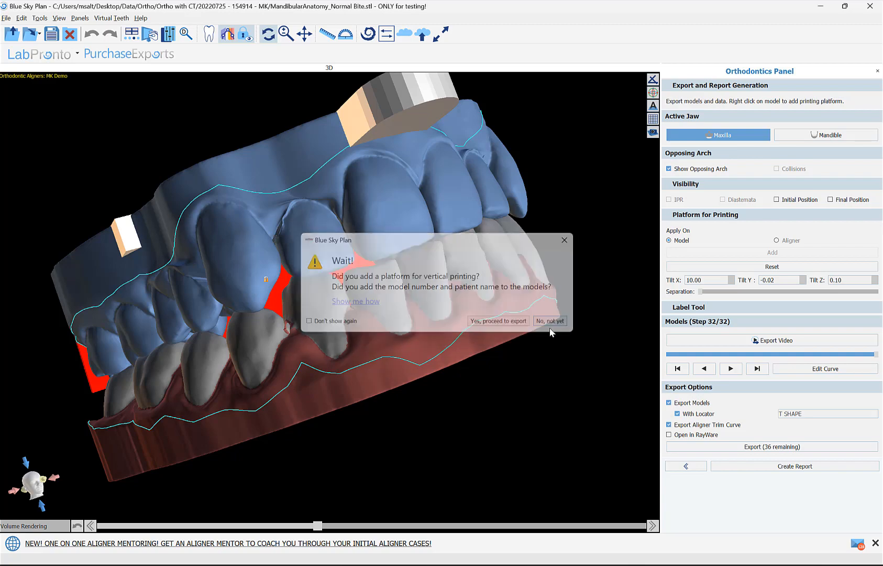
drag(311, 482, 402, 380)
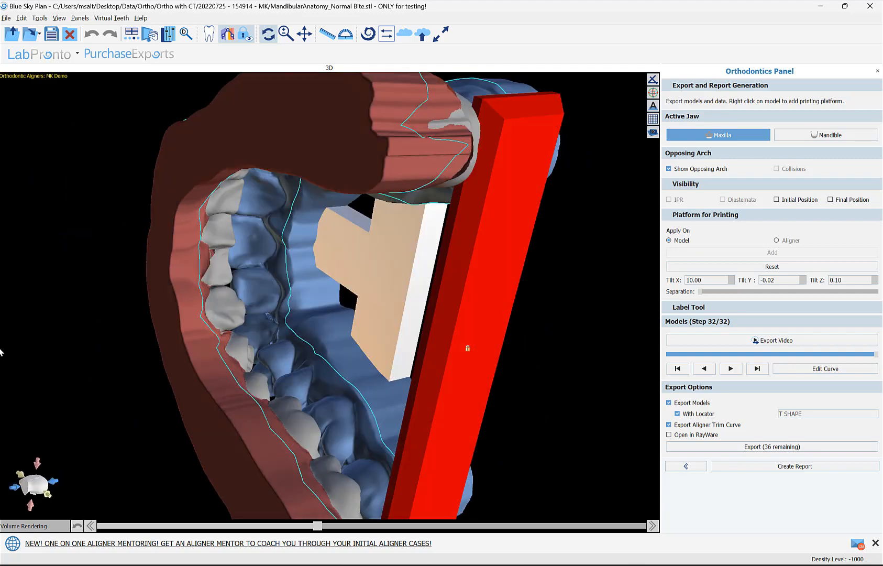
right_click(490, 392)
click(495, 394)
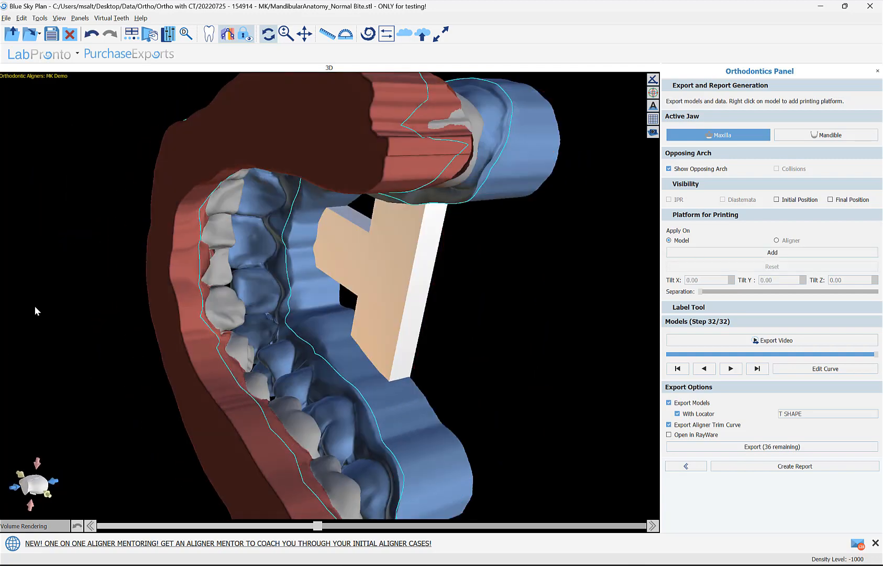
Export the maxilla models with locators and aligner trim curves into a new Desktop folder named TimeCurveExport
drag(330, 295, 584, 330)
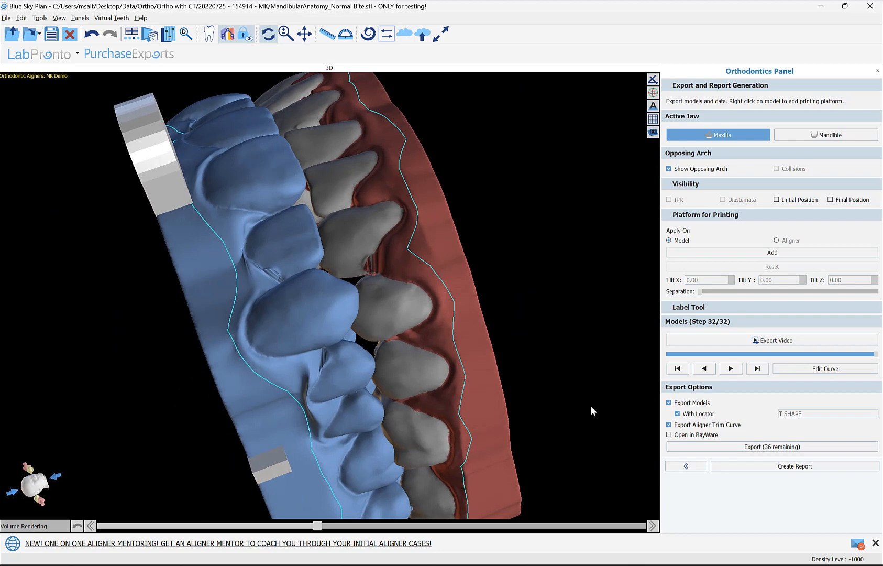
drag(590, 406, 645, 416)
click(790, 448)
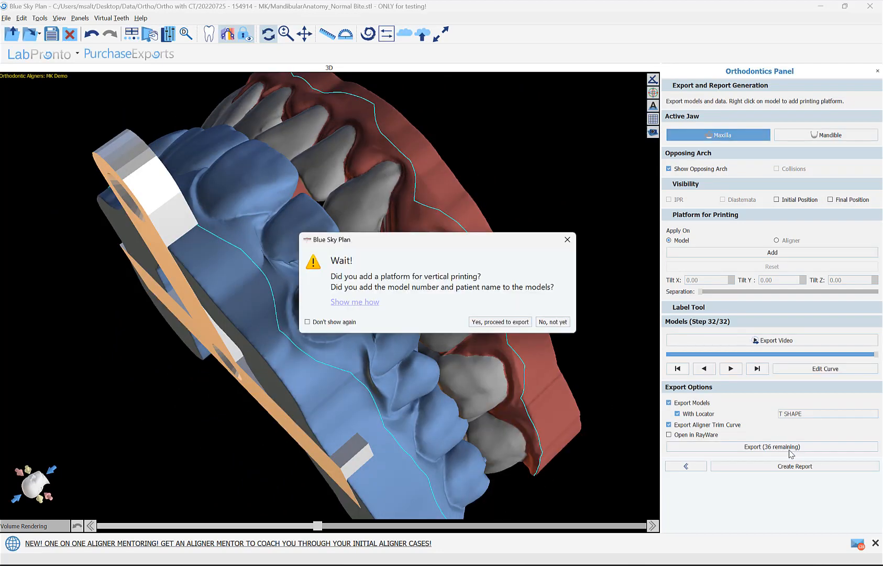
click(510, 322)
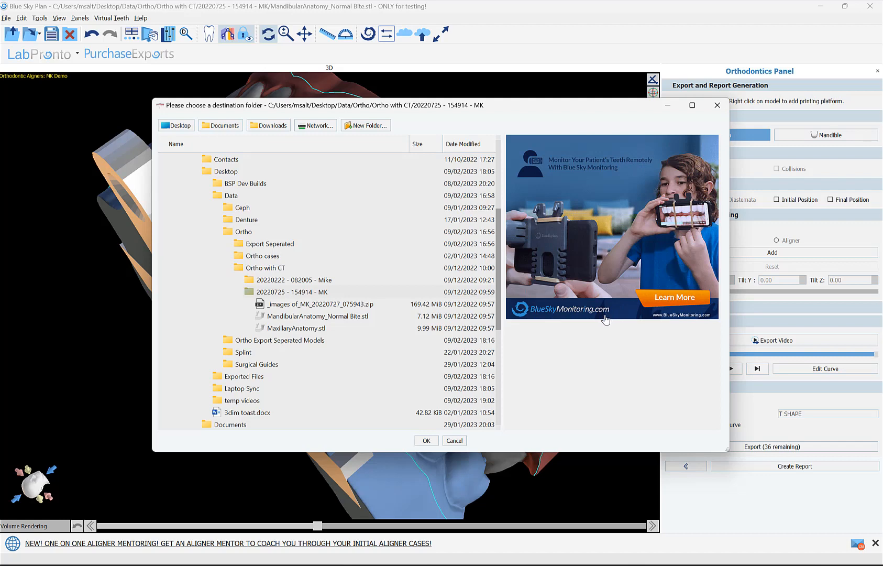
click(186, 128)
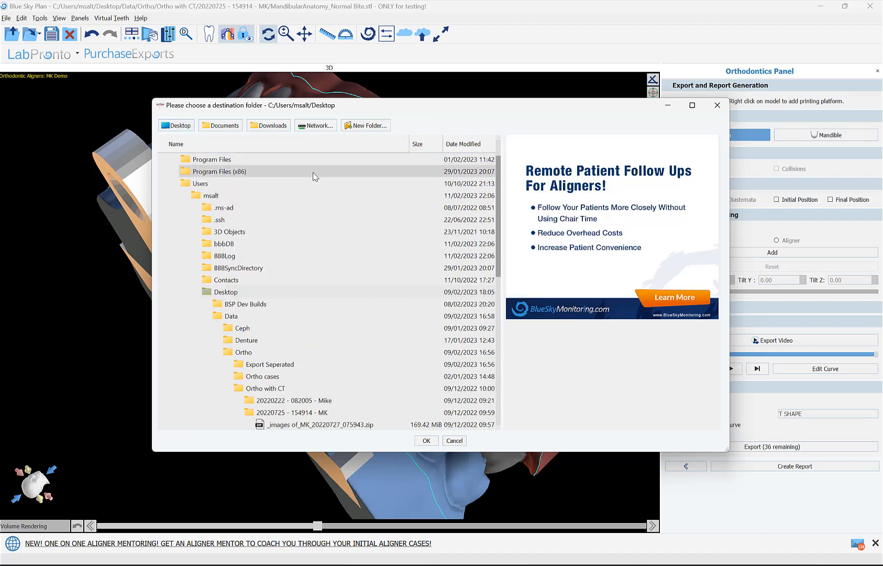
click(368, 127)
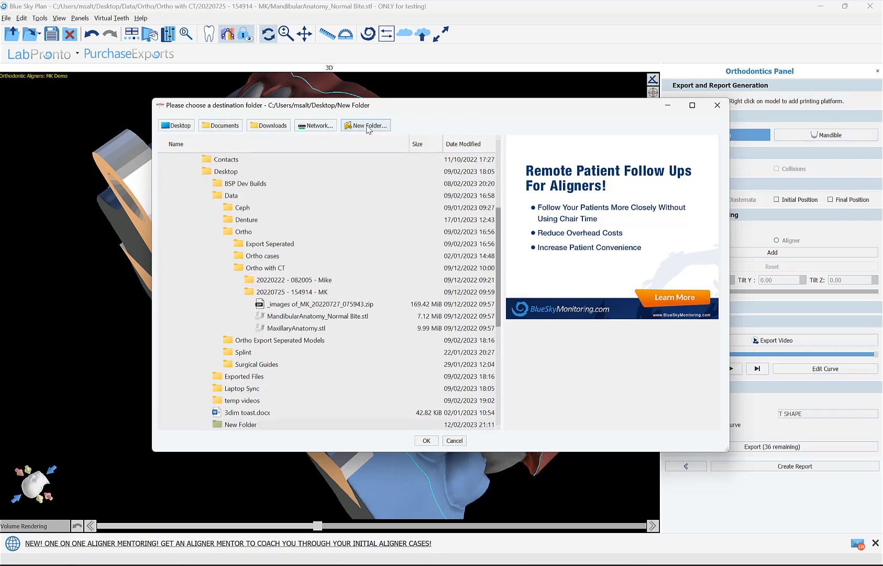
text(Time)
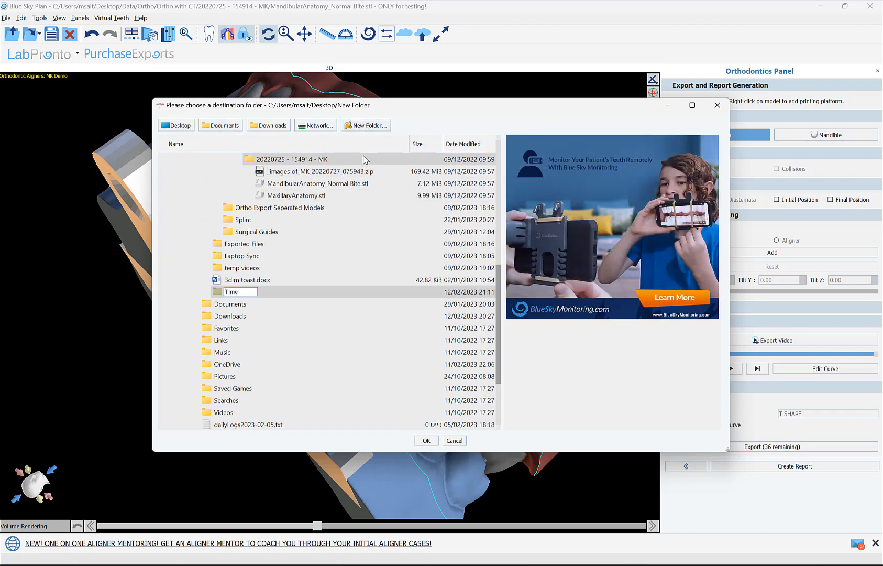
text(Curve)
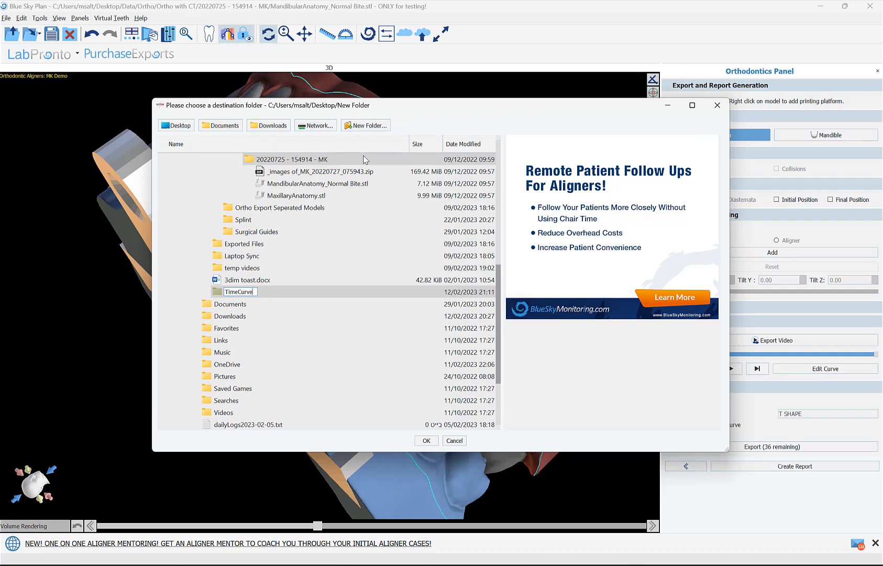
text(Export)
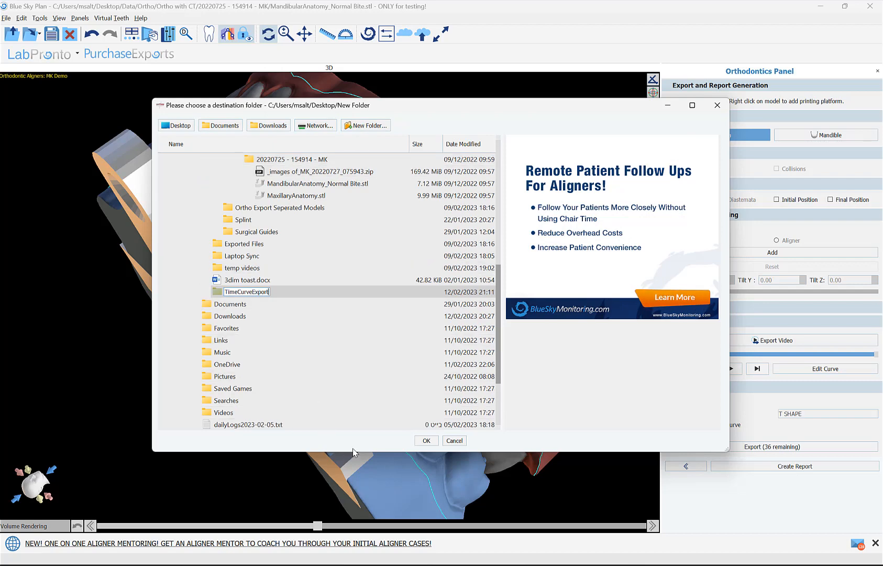
click(437, 441)
click(427, 441)
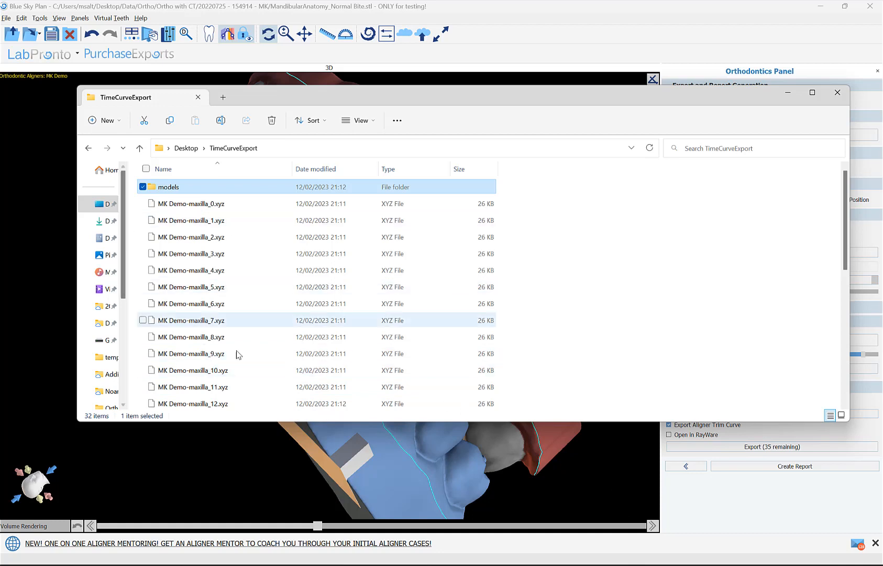
Return to Blue Sky Plan, make the mandible the active jaw and remove its vertical printing platform
click(784, 522)
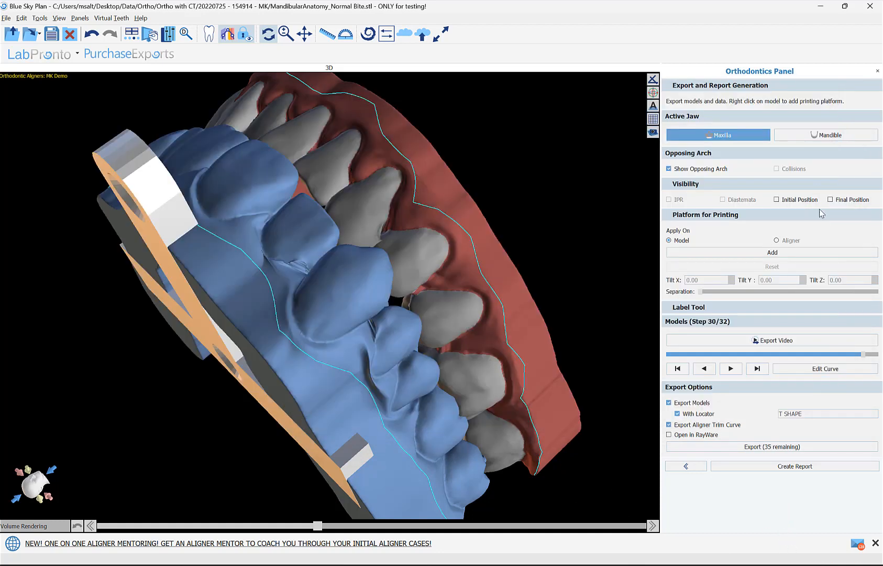
click(821, 135)
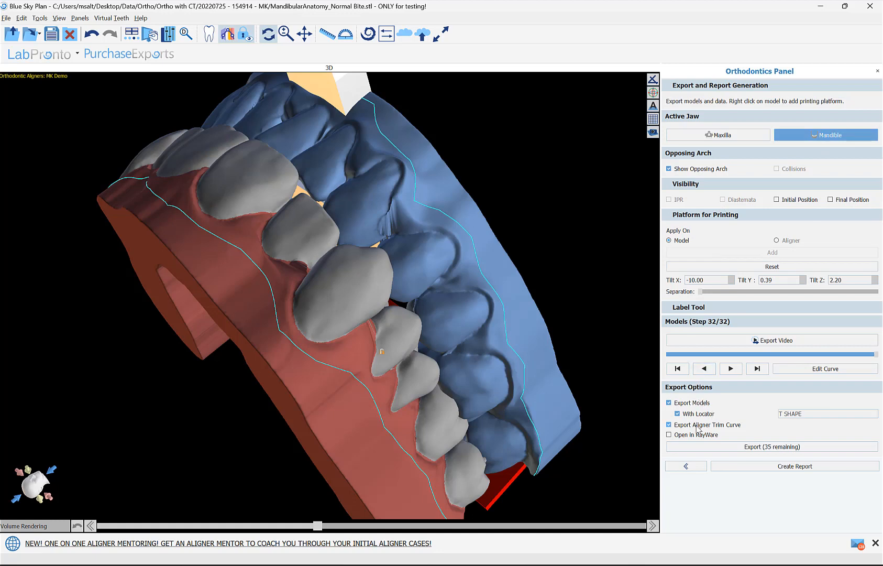
click(762, 448)
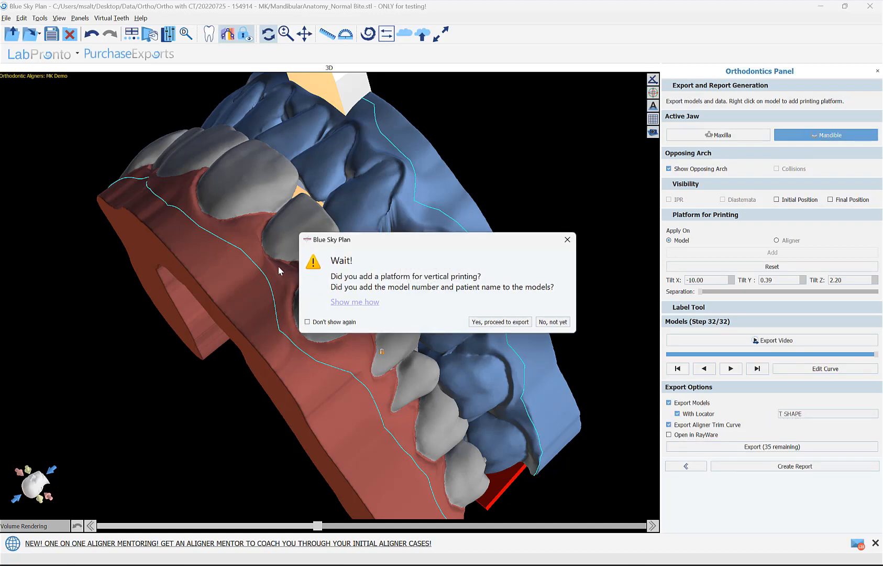
click(550, 322)
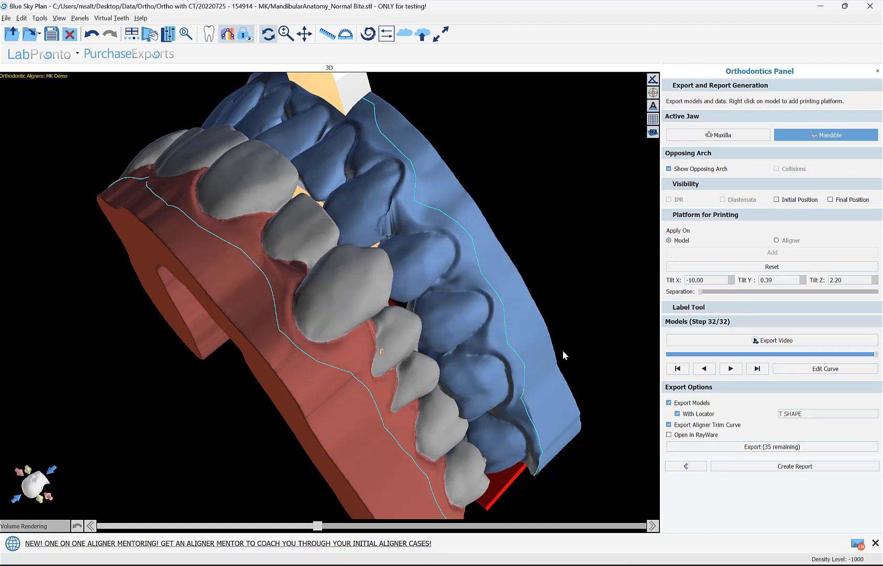
drag(563, 354, 197, 295)
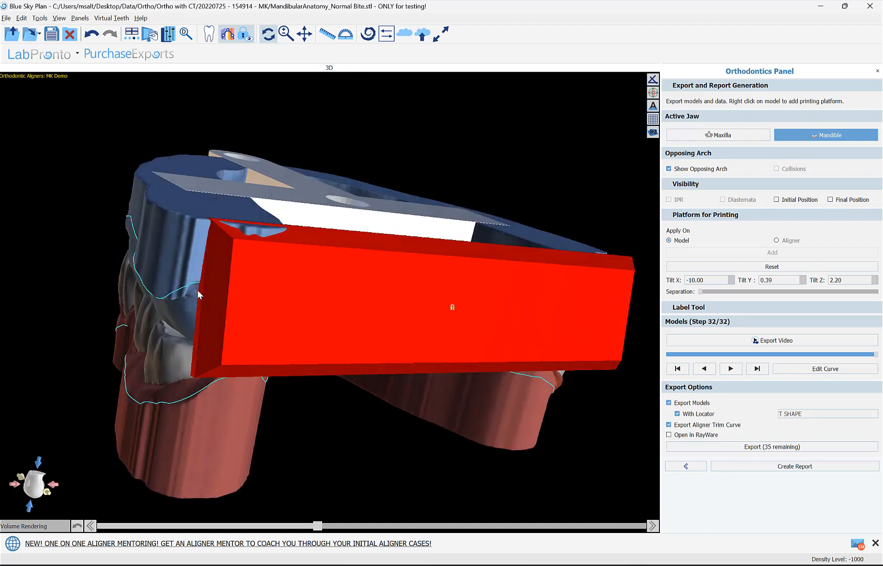
right_click(374, 302)
click(384, 308)
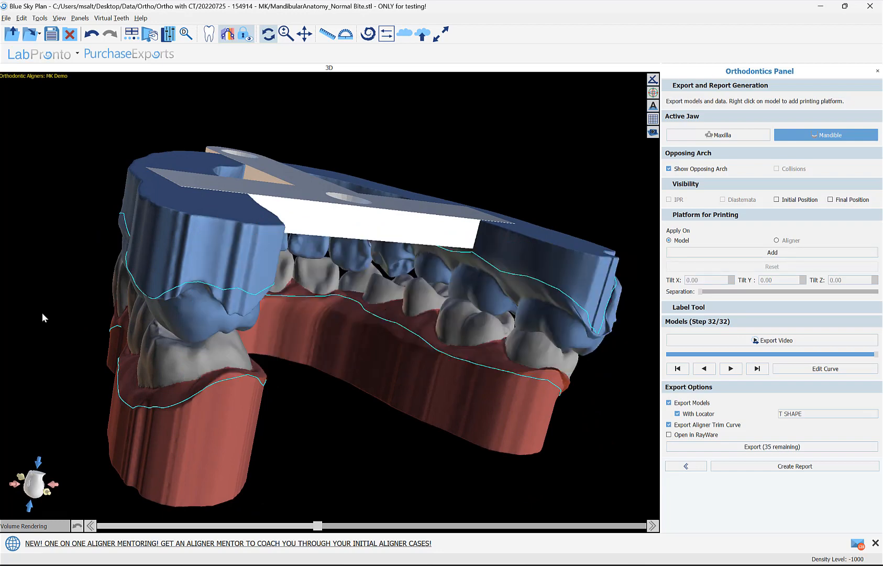
Export the mandible models with T SHAPE locators and aligner trim curves into the TimeCurveExport folder on the Desktop
drag(42, 313, 528, 309)
click(756, 448)
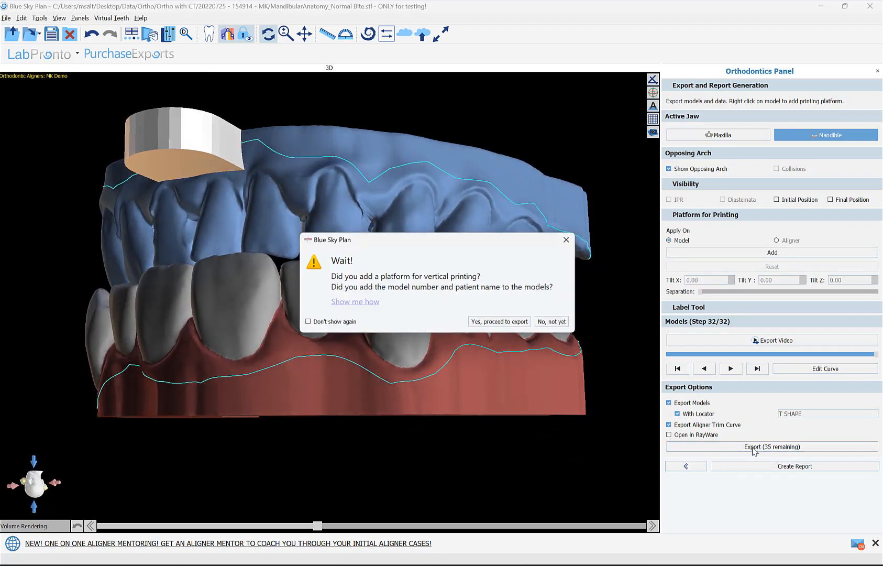
click(517, 323)
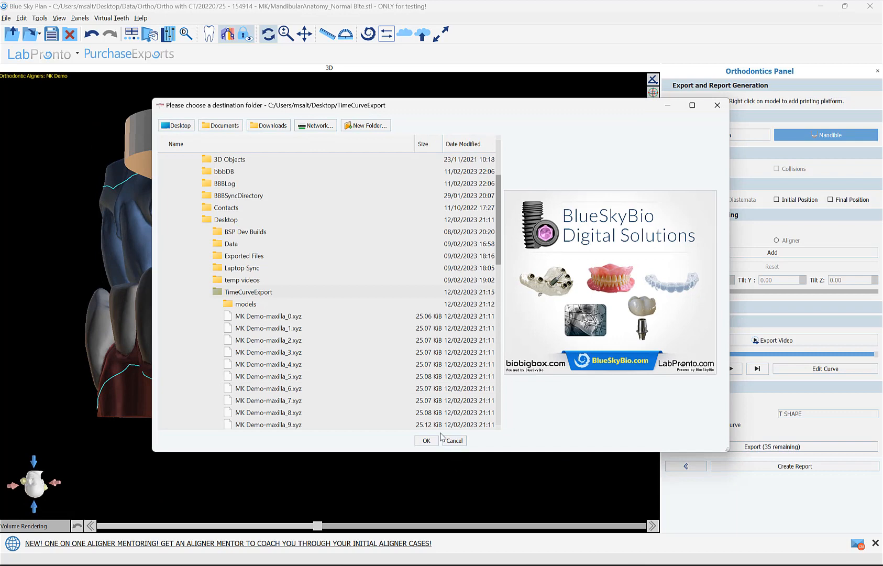
click(292, 293)
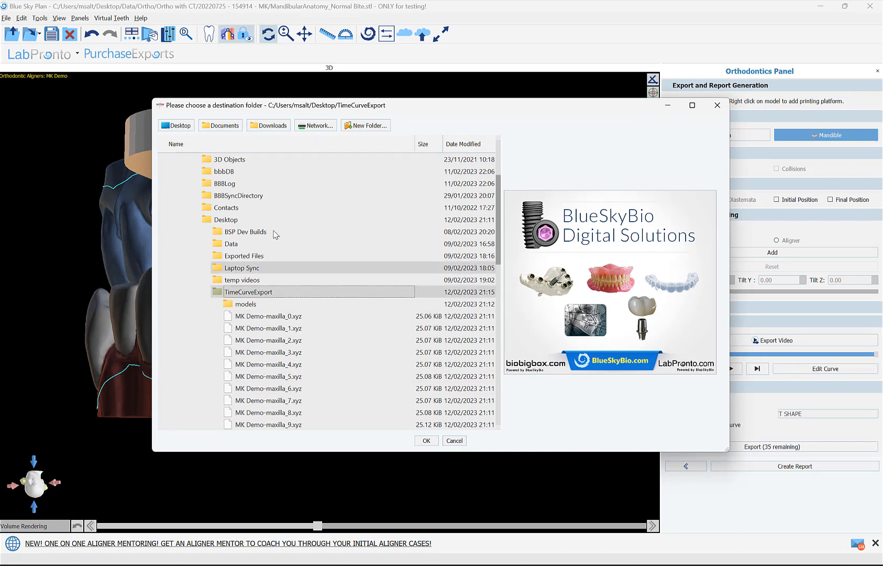
click(427, 441)
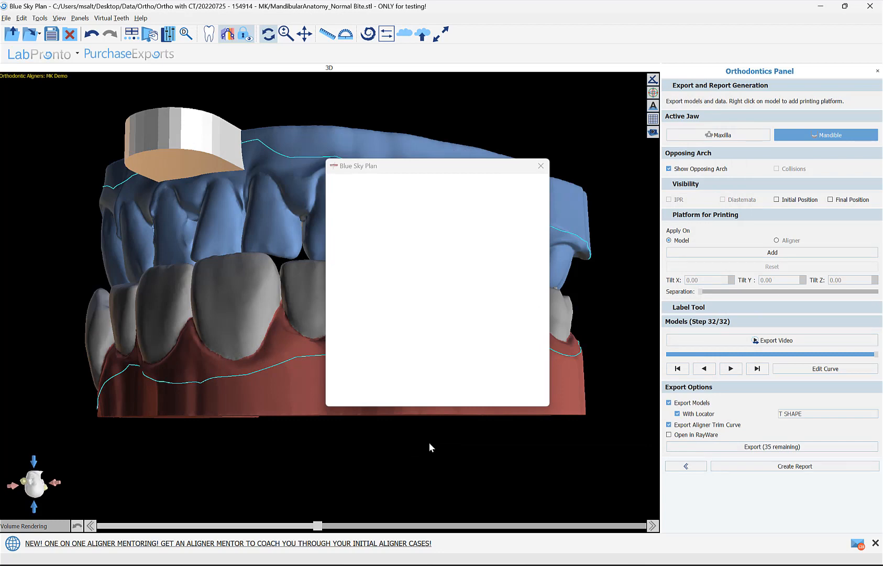